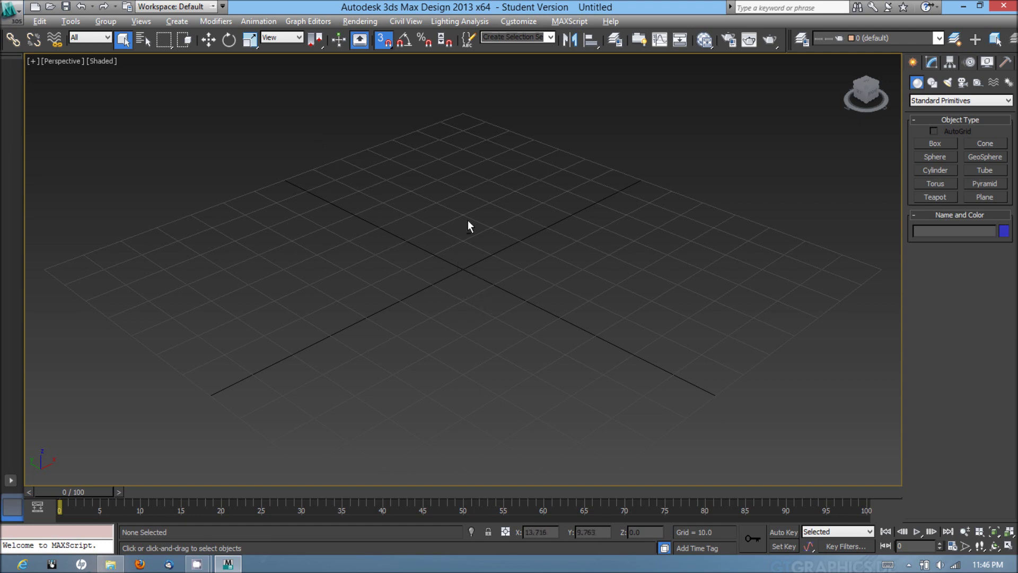
# Reset the perspective view, then maximize the Front viewport alone and toggle snaps on.
pyautogui.keyDown('alt'); pyautogui.moveTo(466, 218); pyautogui.dragTo(444, 204, button='middle'); pyautogui.keyUp('alt')
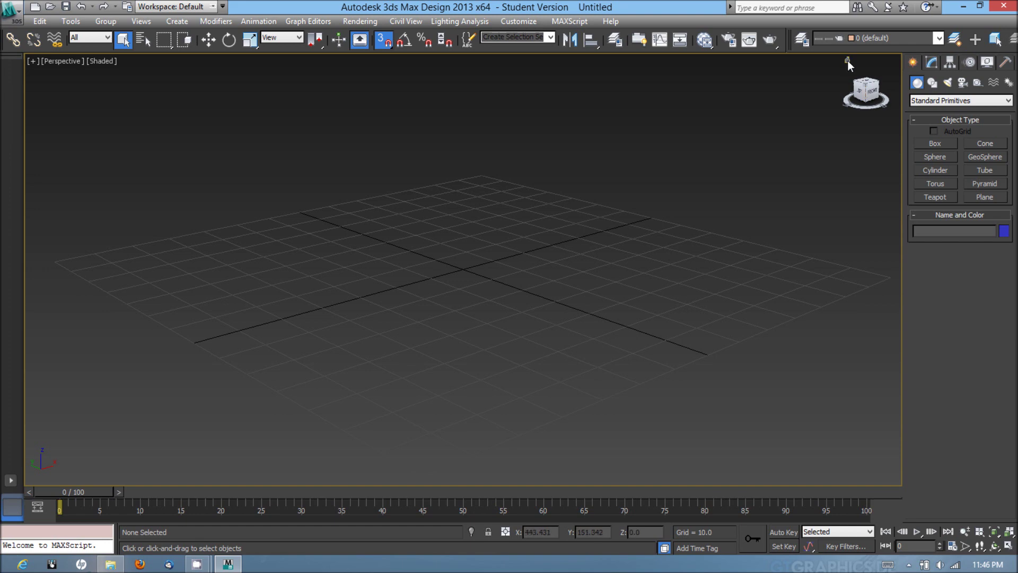
pyautogui.click(847, 60)
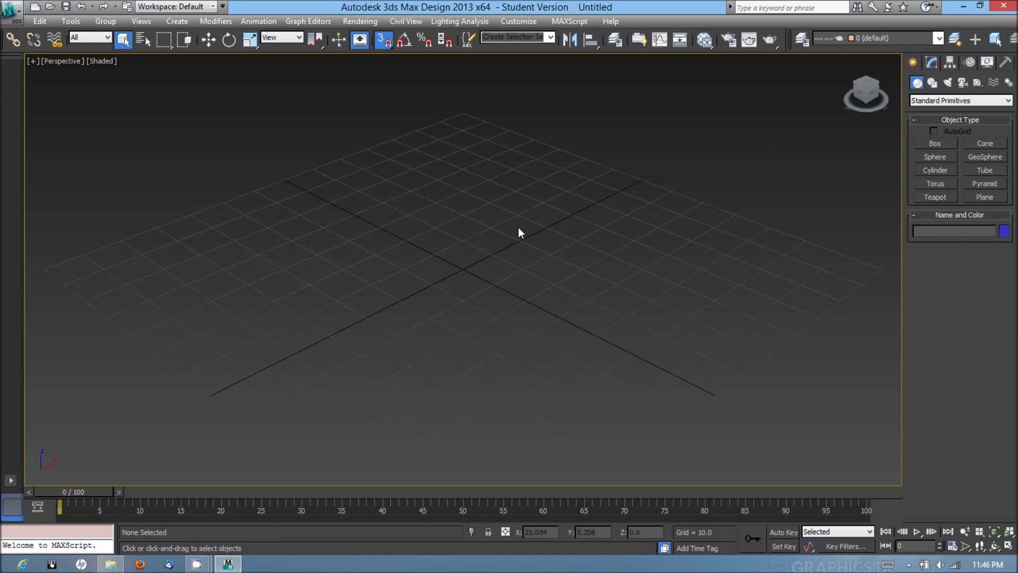
pyautogui.hotkey('alt', 'w')
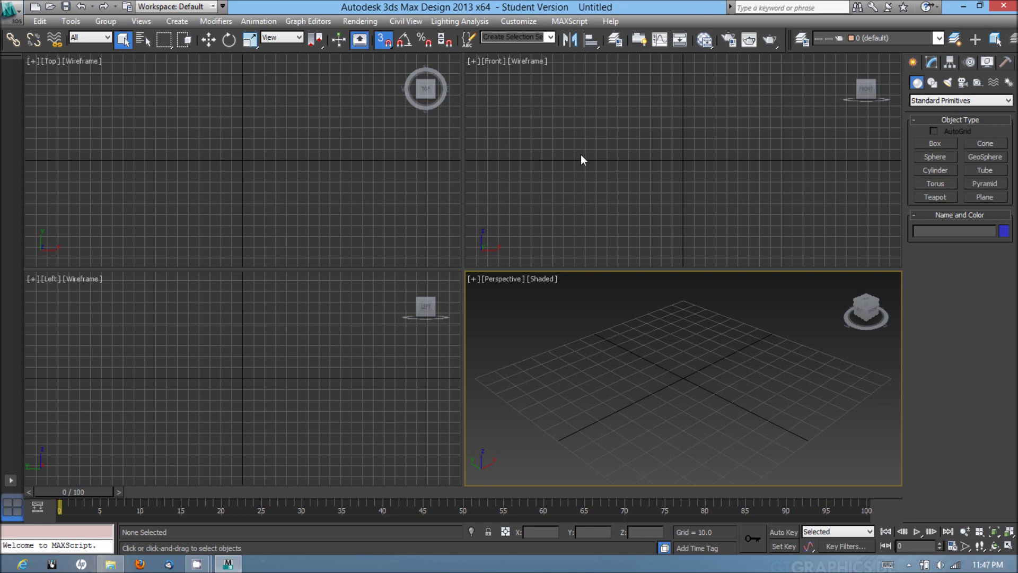
pyautogui.click(545, 142)
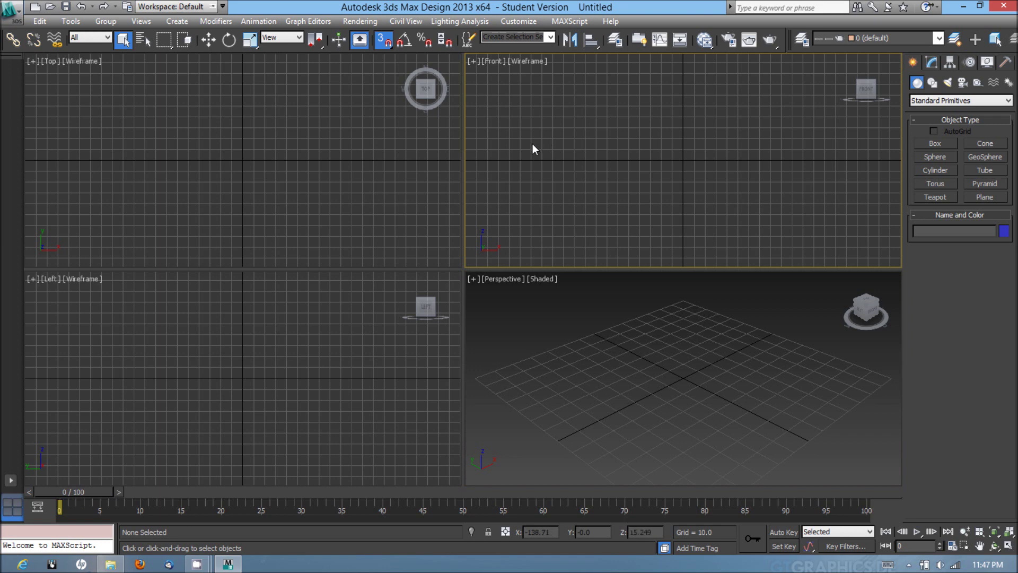
pyautogui.hotkey('alt', 'w')
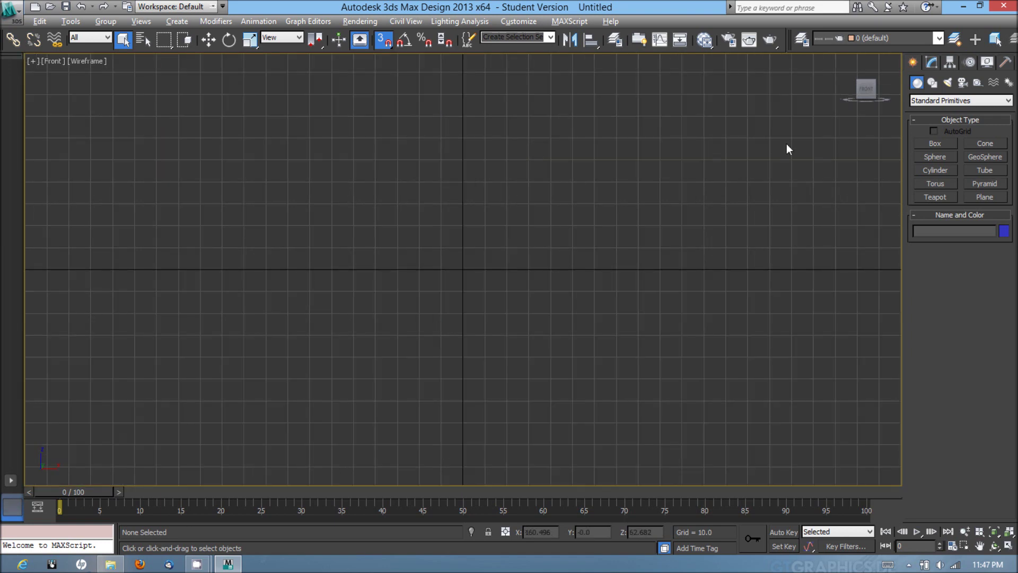
pyautogui.press('s')
pyautogui.press('s')
# Create Cylinder001 from the origin with radius 100 and height 10, then open its parameters.
pyautogui.click(946, 174)
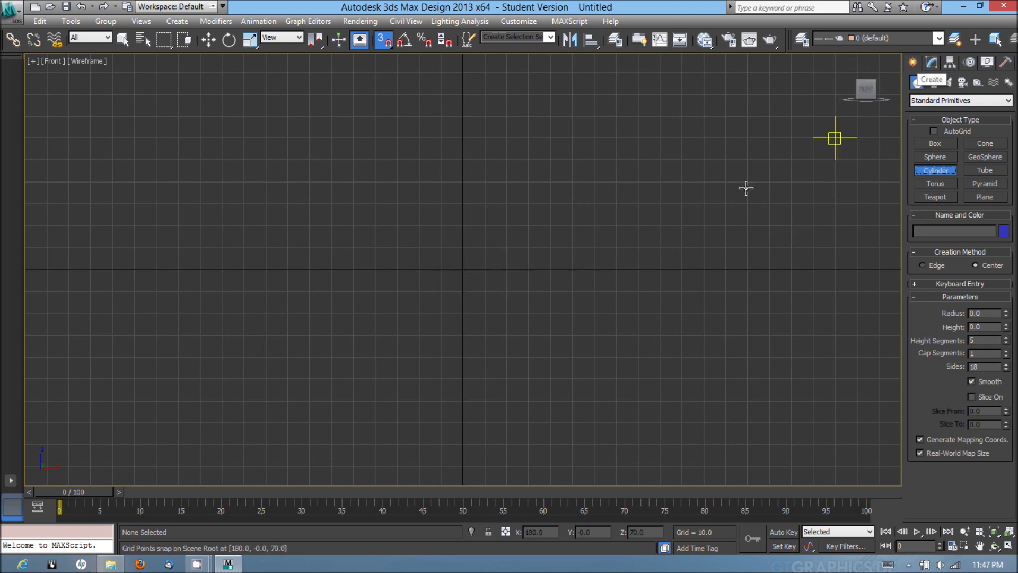
pyautogui.moveTo(461, 271); pyautogui.dragTo(681, 269)
pyautogui.click(689, 259)
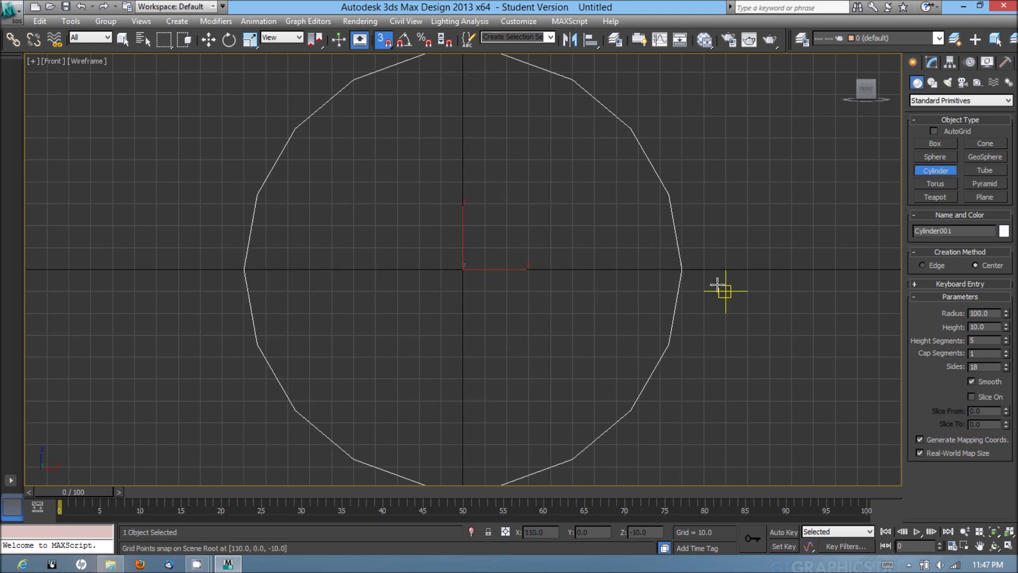
pyautogui.rightClick(730, 265)
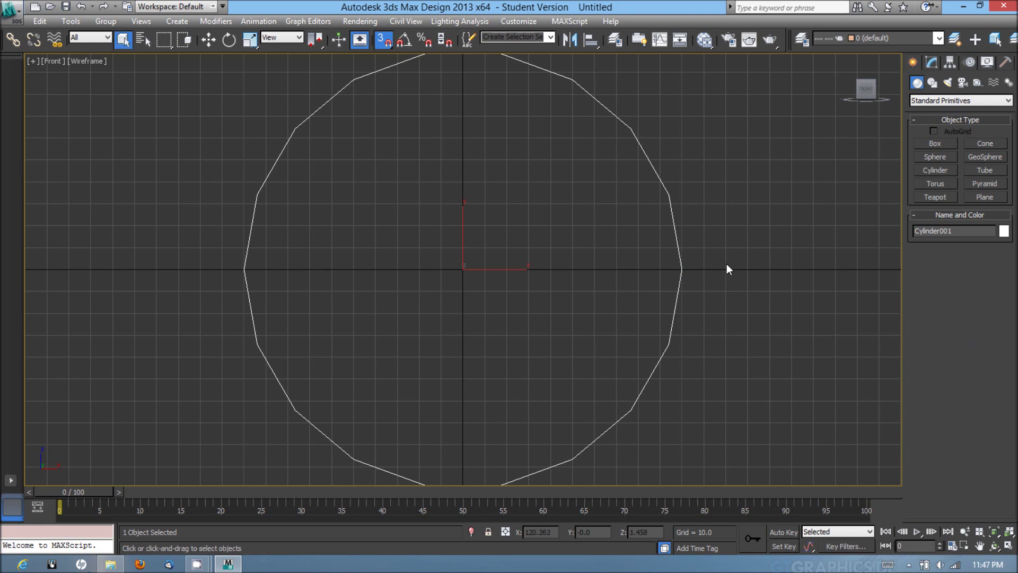
pyautogui.scroll(-2, 594, 240)
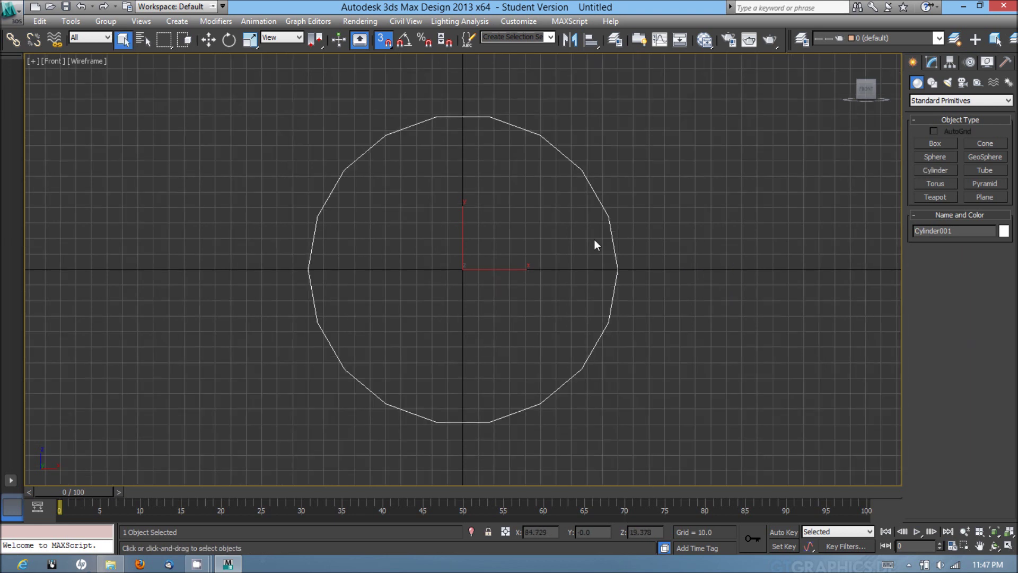
pyautogui.click(931, 64)
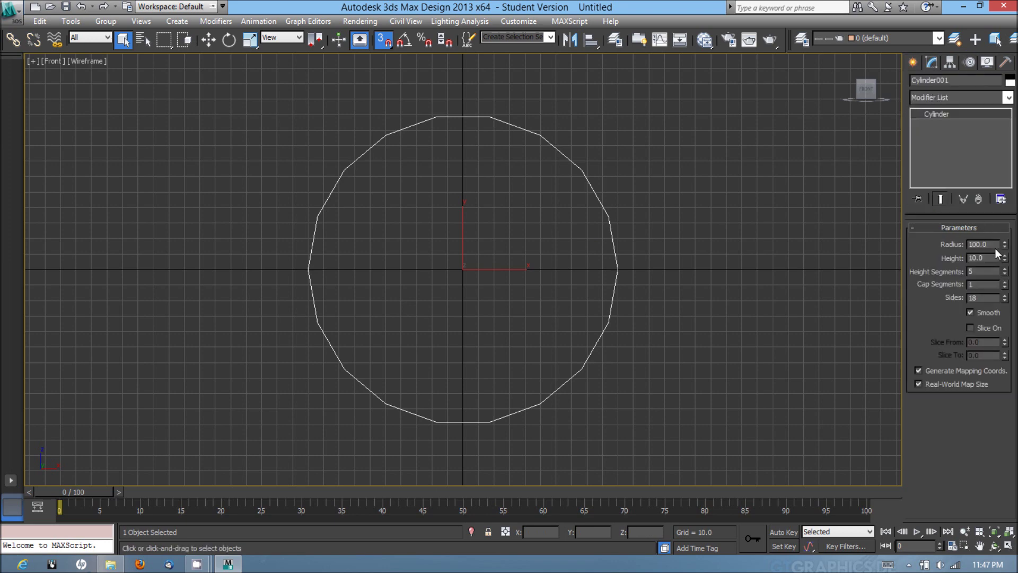
# Set Cylinder001's height to 20 with 1 height segment and return to four viewports.
pyautogui.doubleClick(994, 244)
pyautogui.write('20')
pyautogui.press('Tab')
pyautogui.hotkey('alt', 'w')
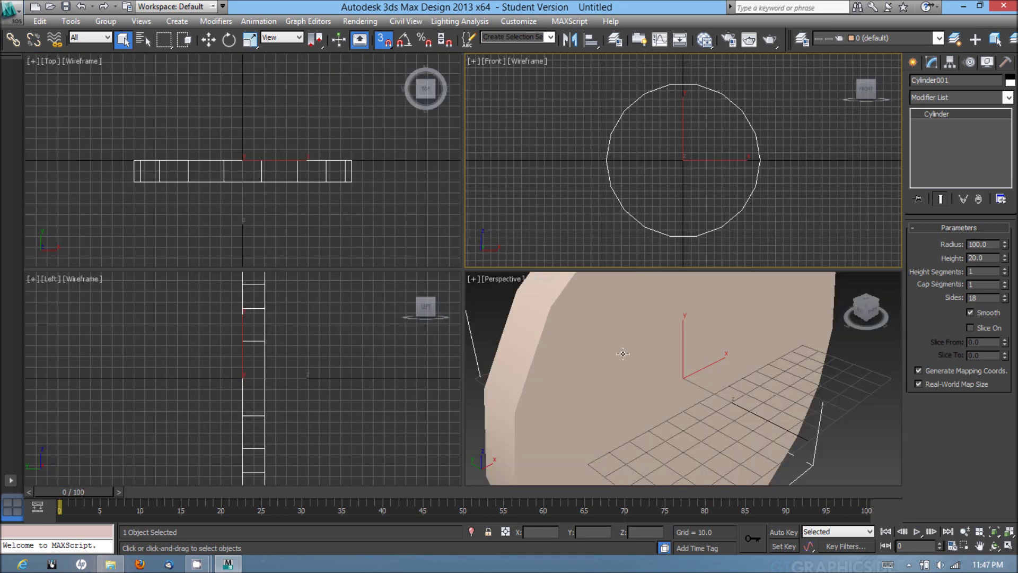
# Maximize the Perspective view, zoom extents on the cylinder, and turn on Edged Faces.
pyautogui.click(623, 352)
pyautogui.scroll(3, 584, 338)
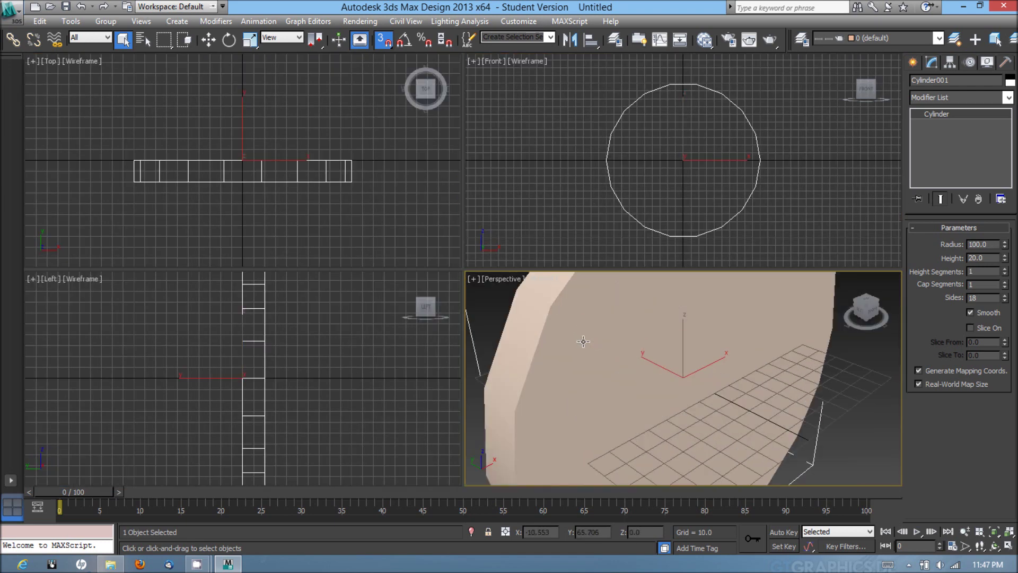
pyautogui.scroll(-3, 583, 339)
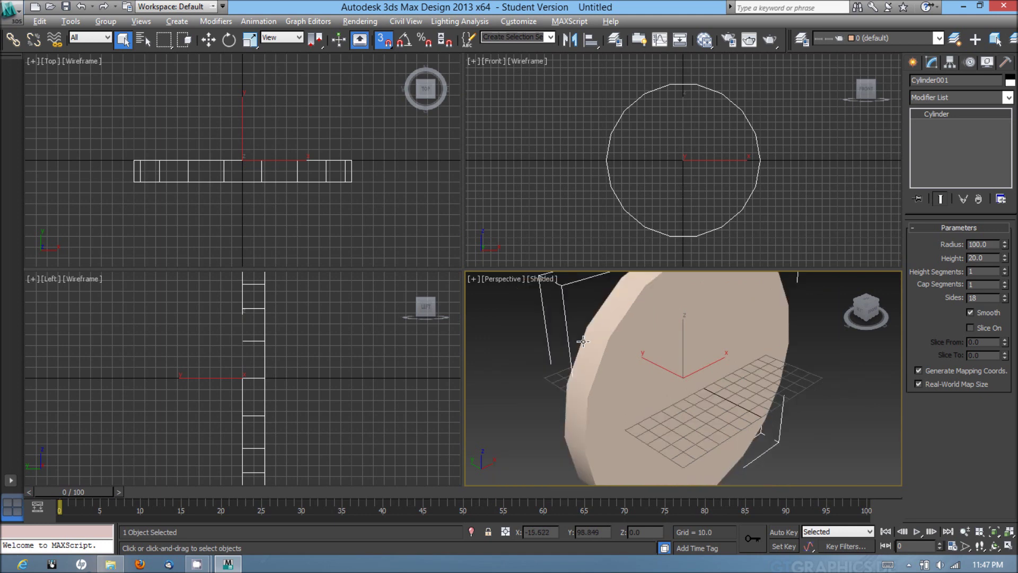
pyautogui.hotkey('alt', 'w')
pyautogui.press('z')
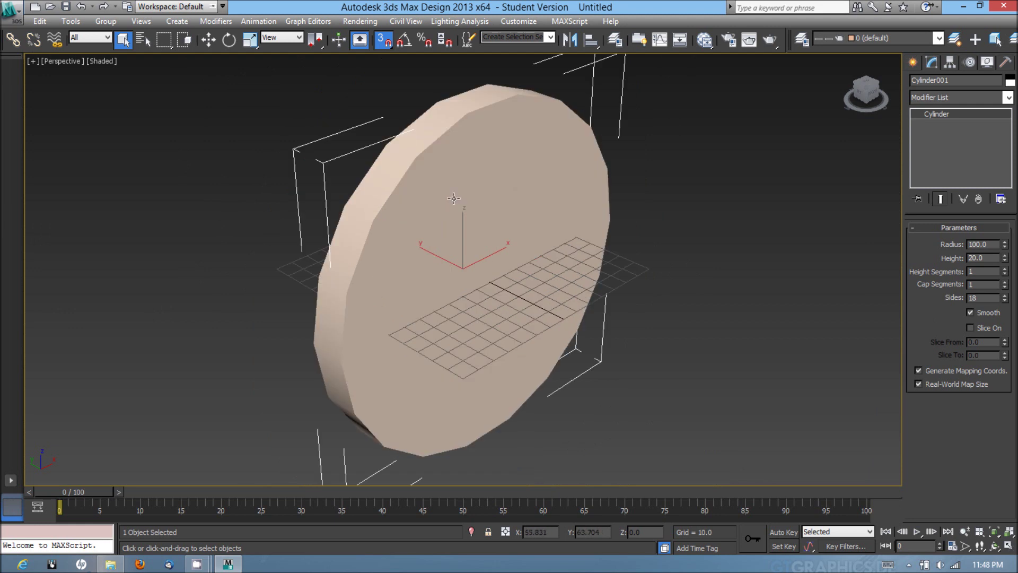
pyautogui.press('F4')
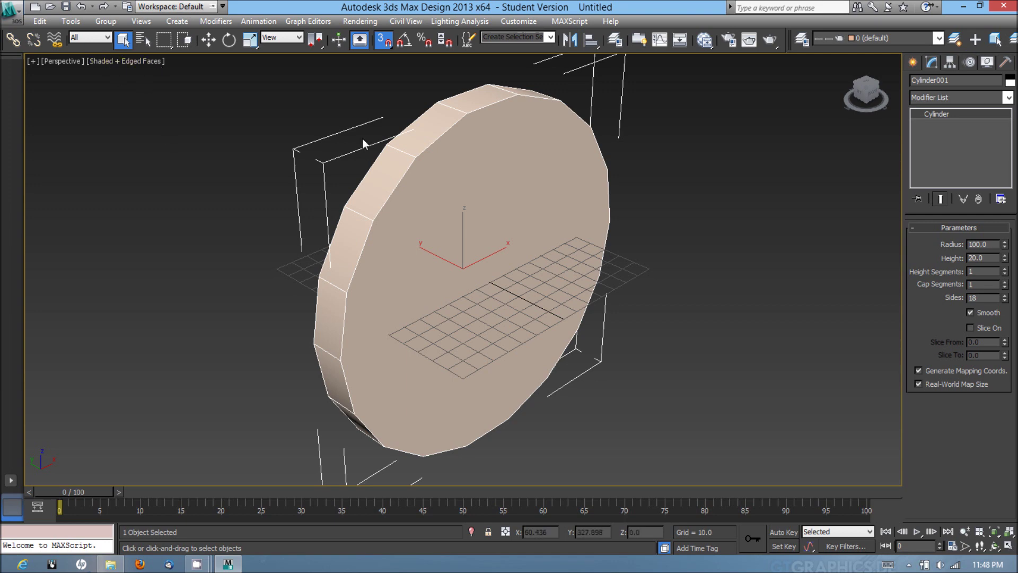
# Convert Cylinder001 to an Editable Poly, orbit to face its cap, and enter Polygon level.
pyautogui.rightClick(488, 144)
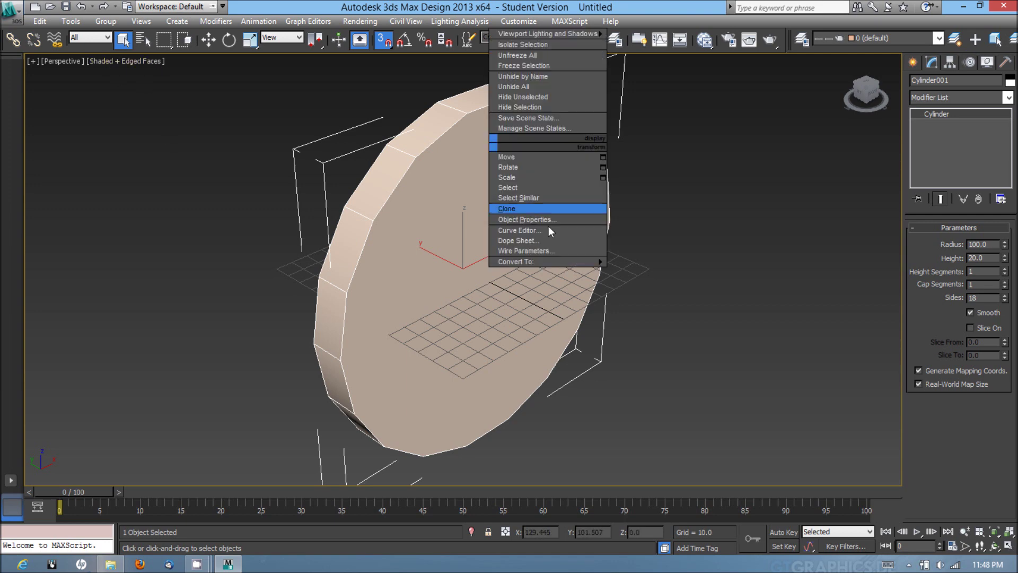
pyautogui.moveTo(550, 265)
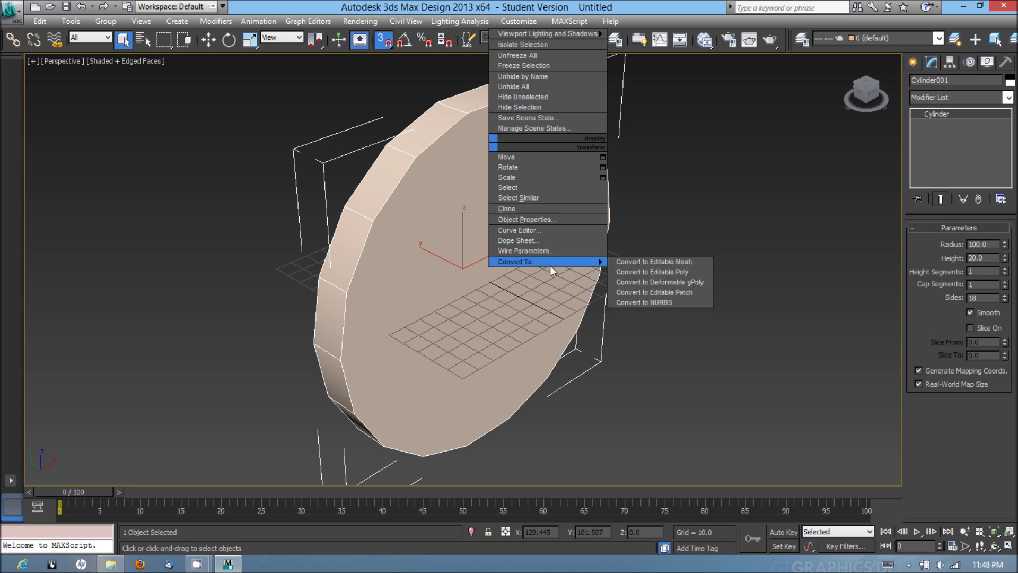
pyautogui.click(665, 274)
pyautogui.keyDown('alt'); pyautogui.moveTo(546, 218); pyautogui.dragTo(504, 184, button='middle'); pyautogui.keyUp('alt')
pyautogui.click(972, 241)
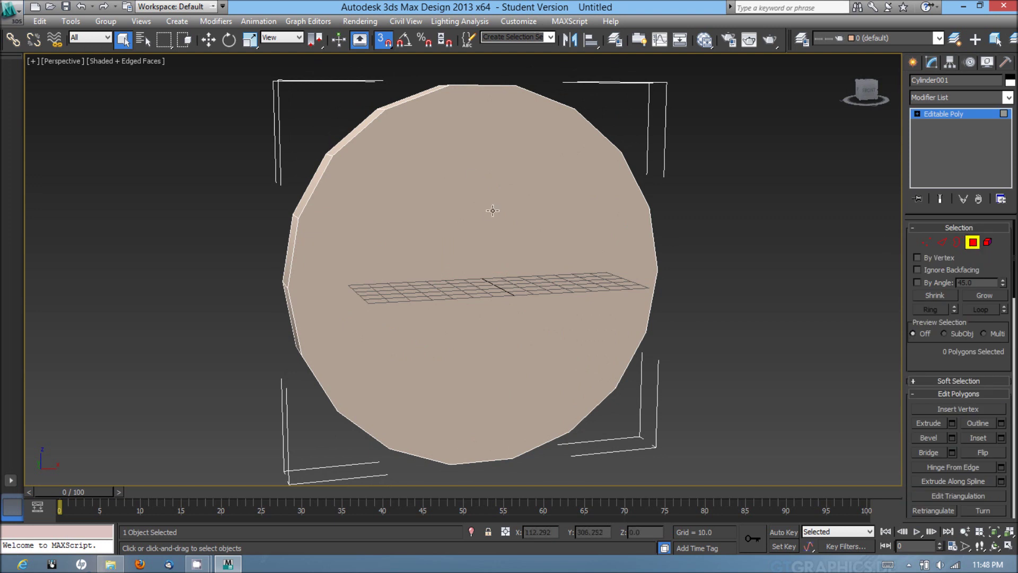
# Select the front cap polygon (Polygon 20), frame it, and bring up Inset settings.
pyautogui.click(457, 193)
pyautogui.keyDown('alt'); pyautogui.moveTo(455, 186); pyautogui.dragTo(466, 218, button='middle'); pyautogui.keyUp('alt')
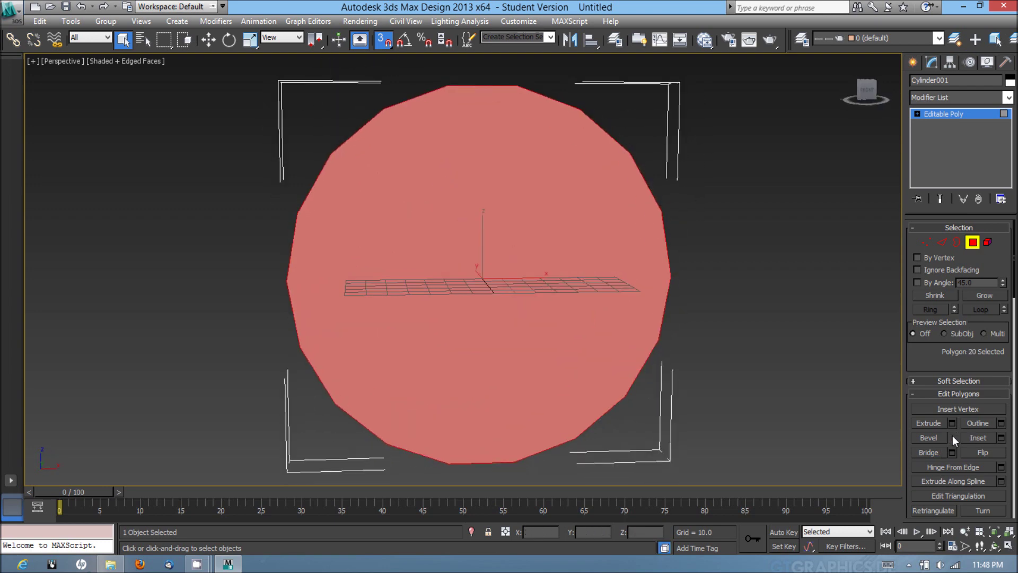
pyautogui.press('z')
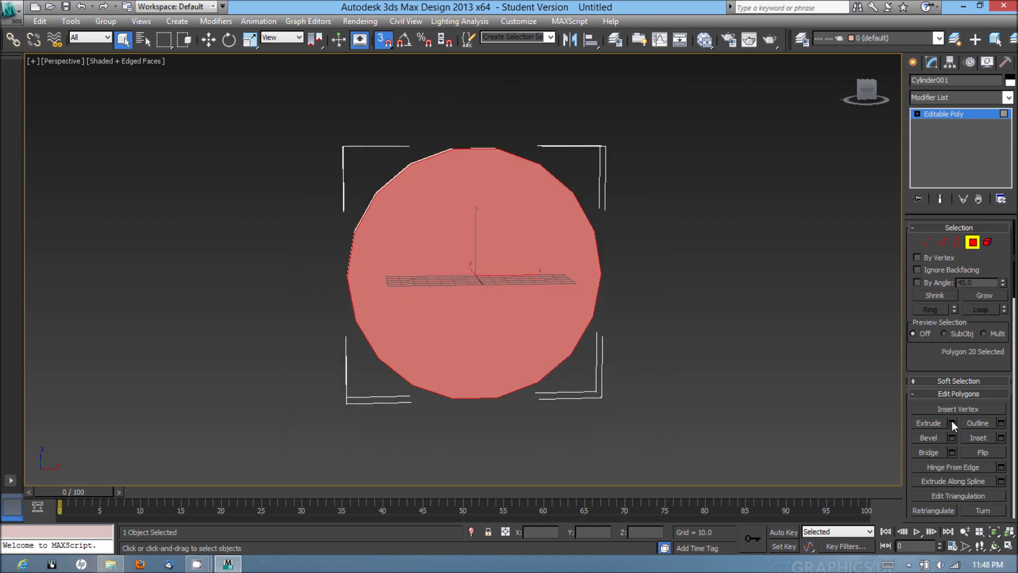
pyautogui.scroll(-5, 956, 457)
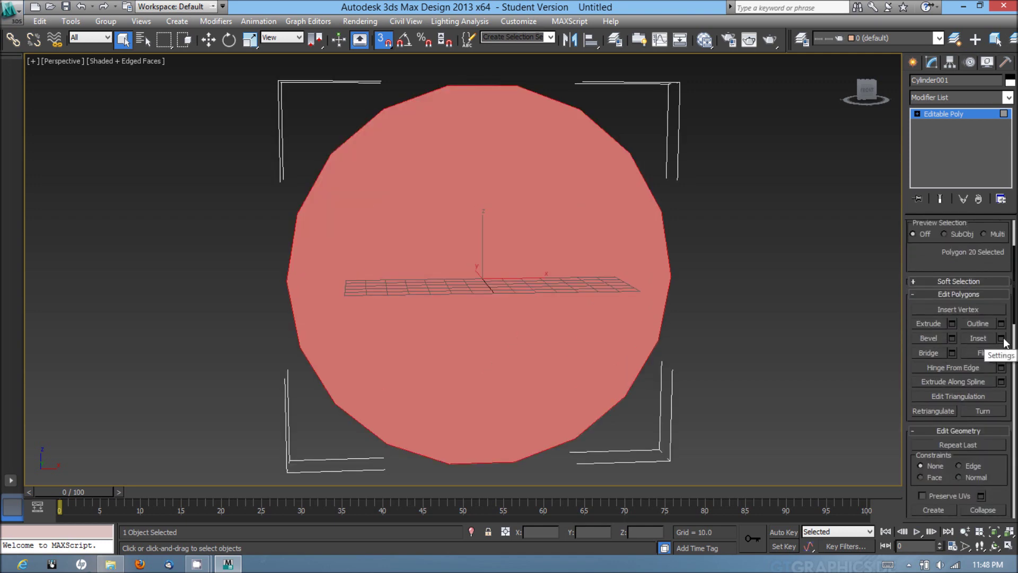
pyautogui.click(1002, 338)
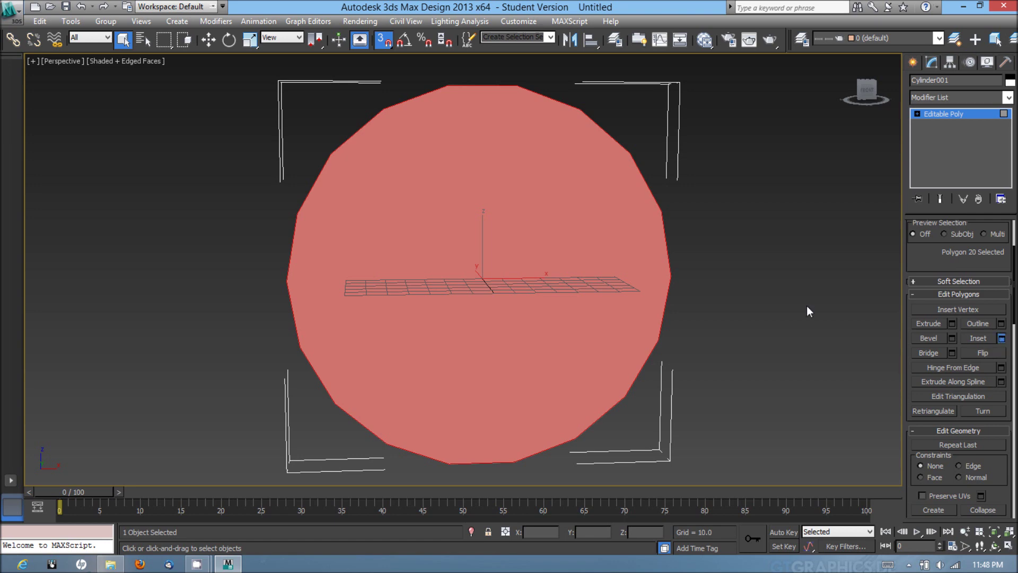
# Inset the front face by 5.0 after trying 2.5, commit it, and reopen Inset settings.
pyautogui.moveTo(577, 263)
pyautogui.keyDown('alt'); pyautogui.mouseDown(button='middle')
pyautogui.moveTo(561, 285)
pyautogui.moveTo(539, 259)
pyautogui.moveTo(560, 266)
pyautogui.mouseUp(button='middle'); pyautogui.keyUp('alt')
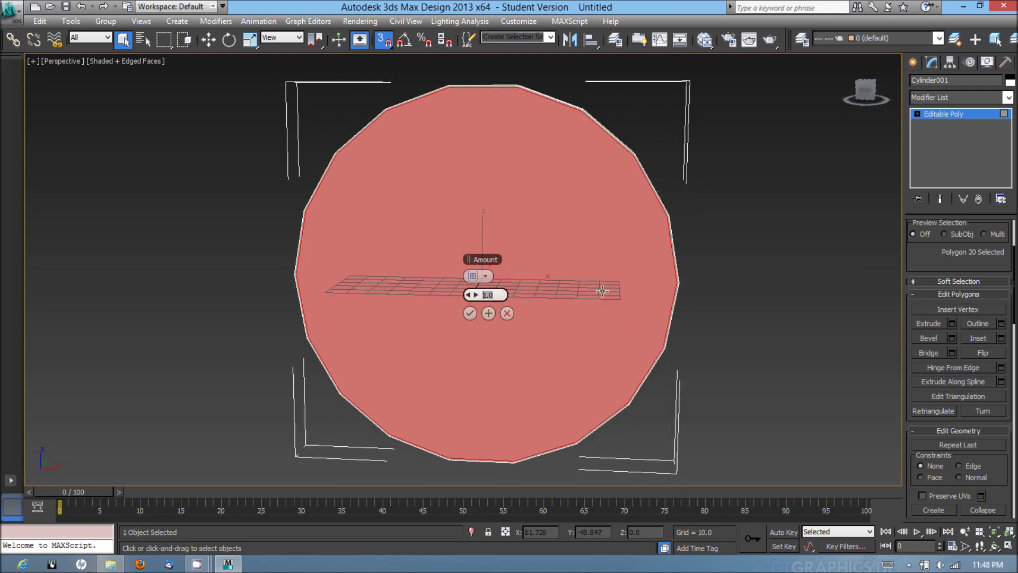
pyautogui.write('2.5')
pyautogui.press('Return')
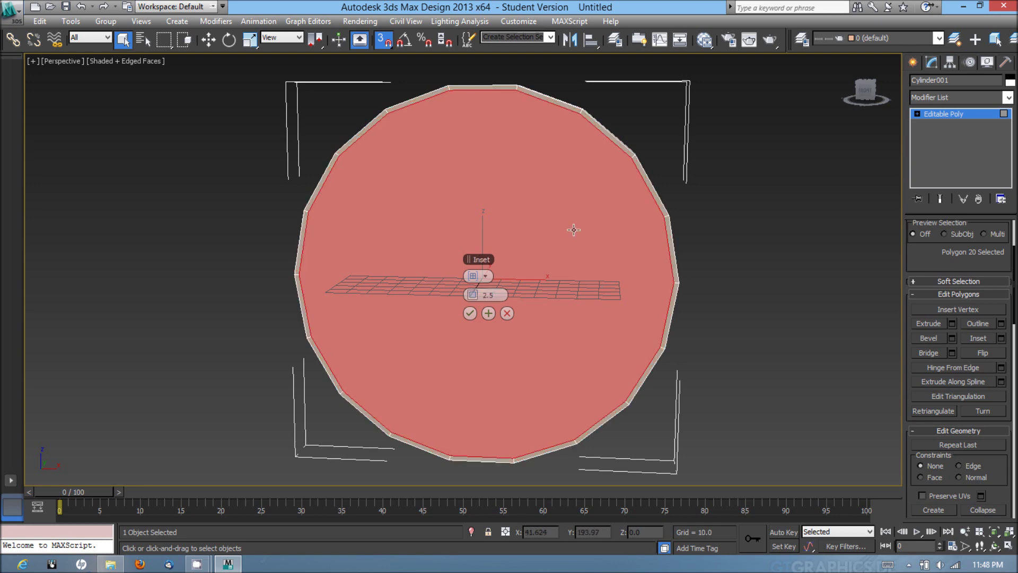
pyautogui.keyDown('alt'); pyautogui.moveTo(449, 283); pyautogui.dragTo(464, 281, button='middle'); pyautogui.keyUp('alt')
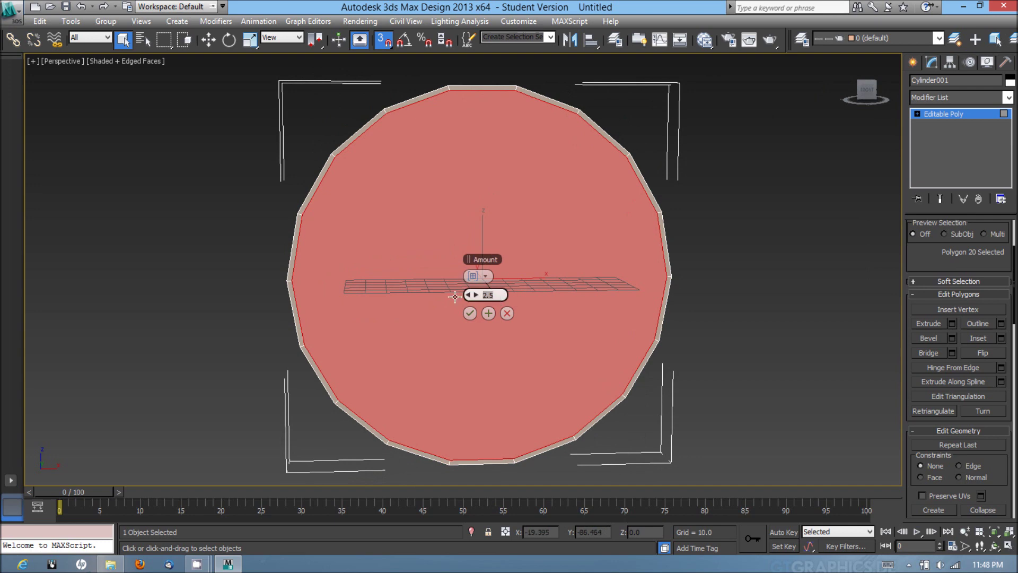
pyautogui.write('5')
pyautogui.press('Return')
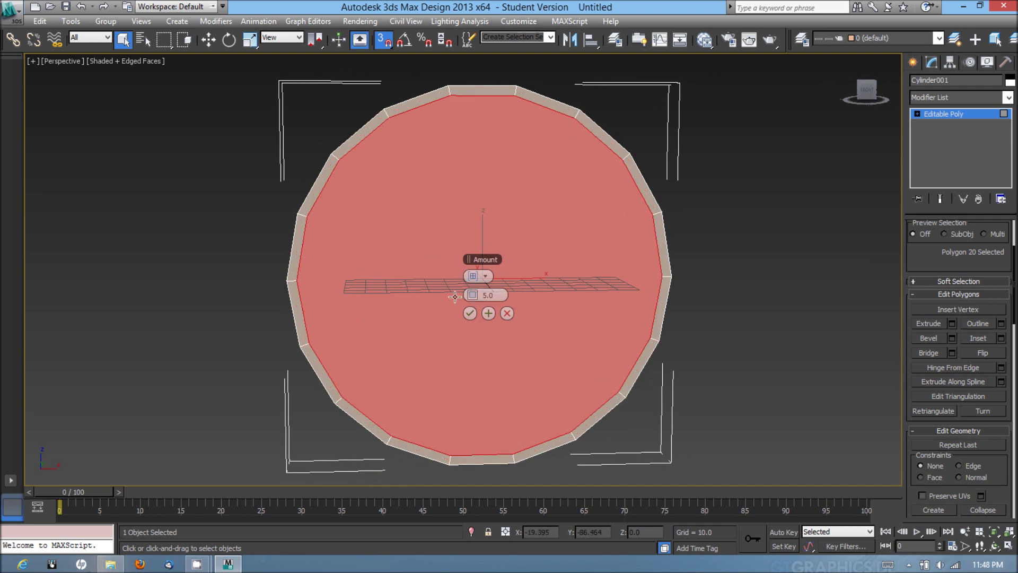
pyautogui.click(470, 313)
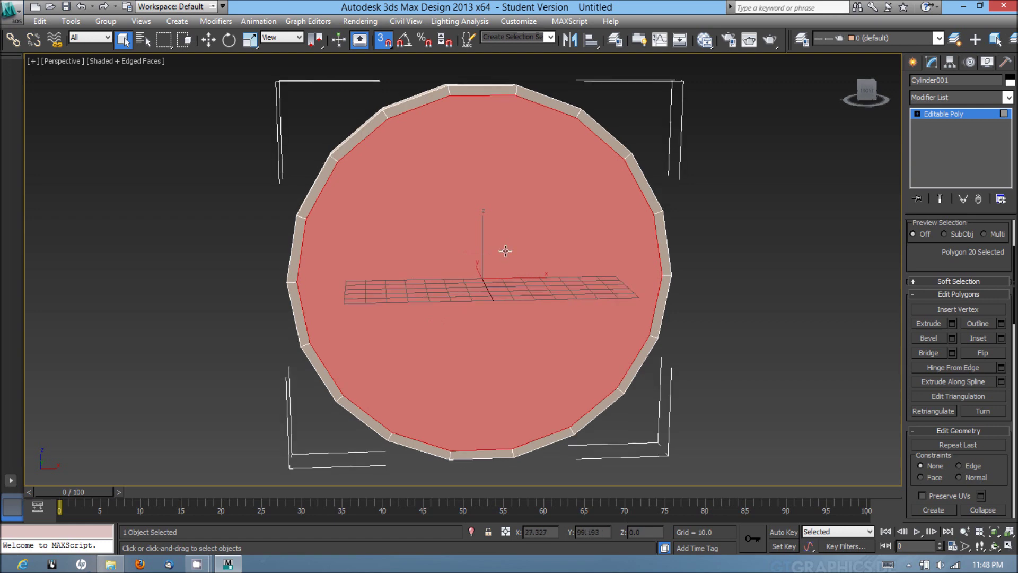
pyautogui.keyDown('alt'); pyautogui.moveTo(505, 251); pyautogui.dragTo(518, 234, button='middle'); pyautogui.keyUp('alt')
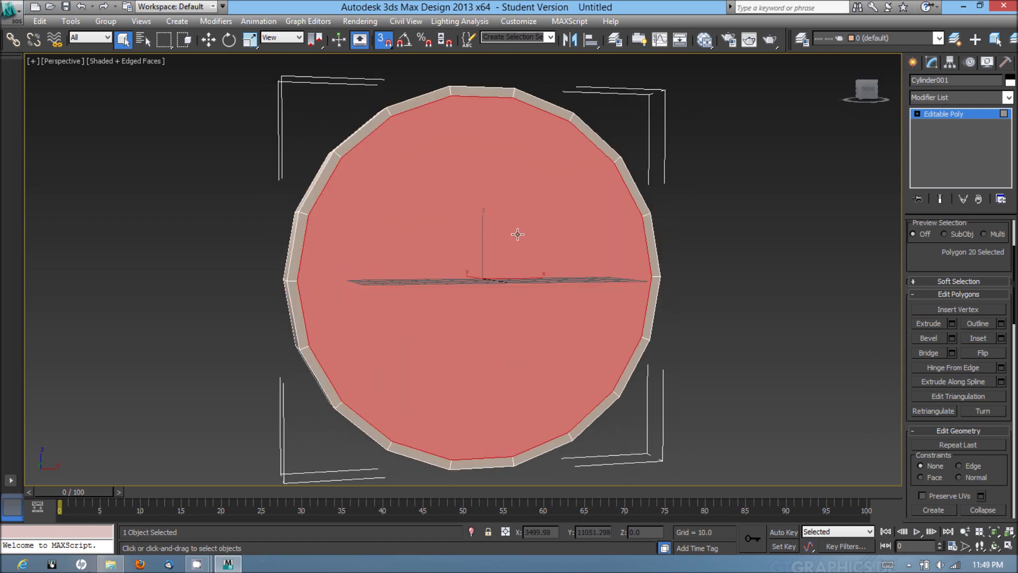
pyautogui.click(1002, 338)
pyautogui.keyDown('alt'); pyautogui.moveTo(428, 252); pyautogui.dragTo(451, 270, button='middle'); pyautogui.keyUp('alt')
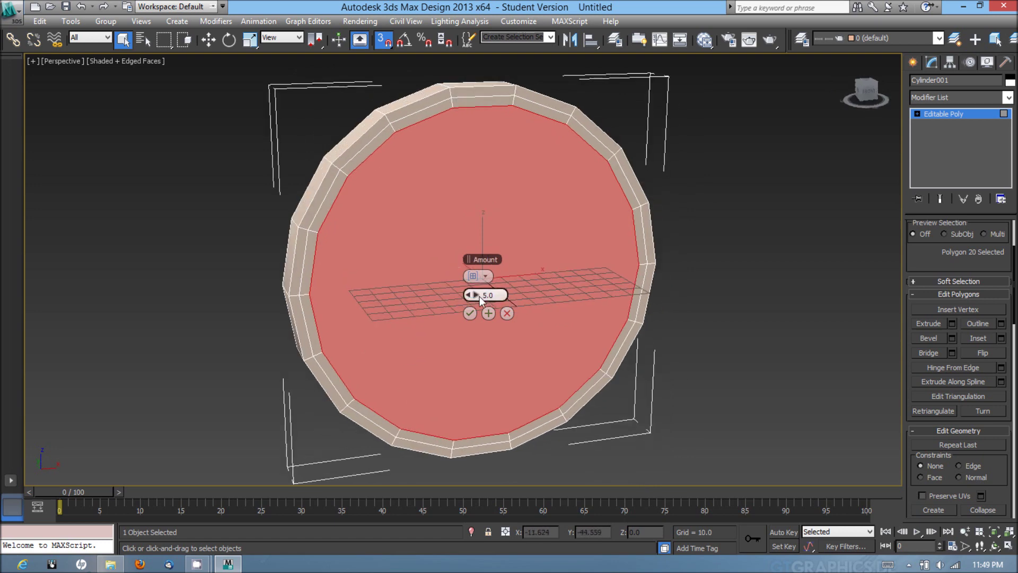
# Cancel the second inset preview and switch to the Left view to see the disc edge-on.
pyautogui.click(507, 312)
pyautogui.keyDown('alt'); pyautogui.moveTo(507, 312); pyautogui.dragTo(582, 287, button='middle'); pyautogui.keyUp('alt')
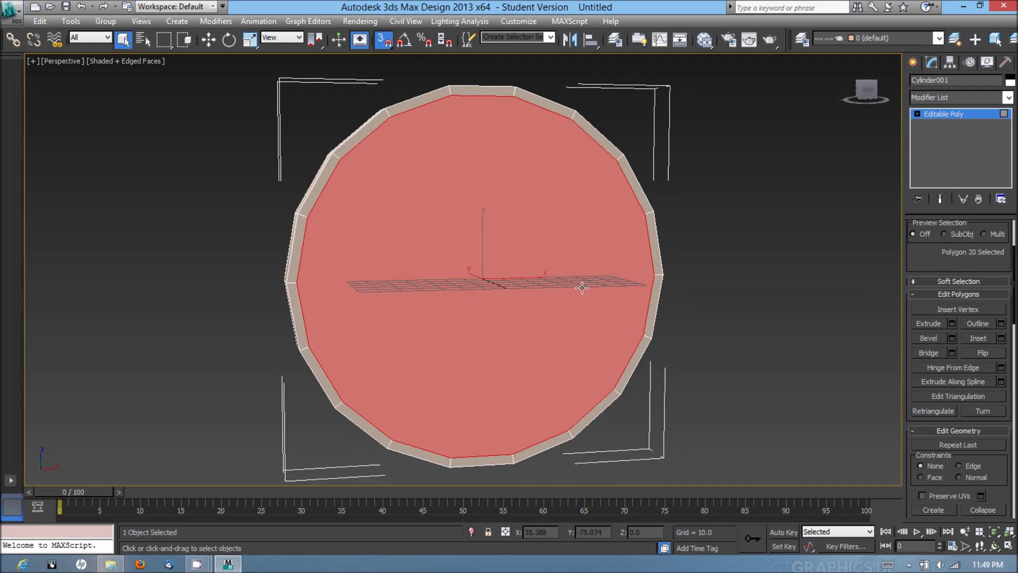
pyautogui.press('l')
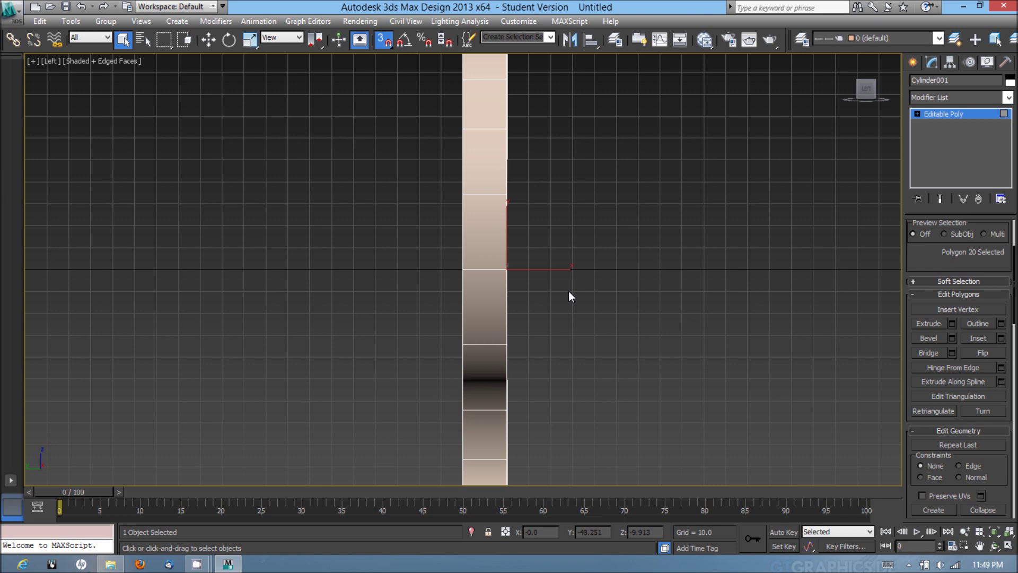
# In wireframe, extrude the inset front face by -10 to recess it, then return to shaded.
pyautogui.press('F3')
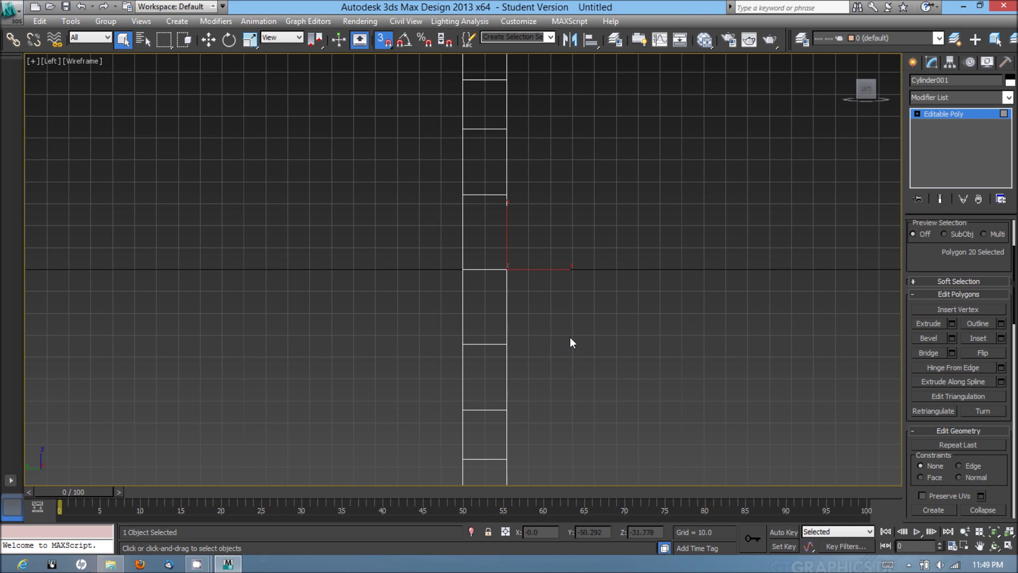
pyautogui.click(952, 323)
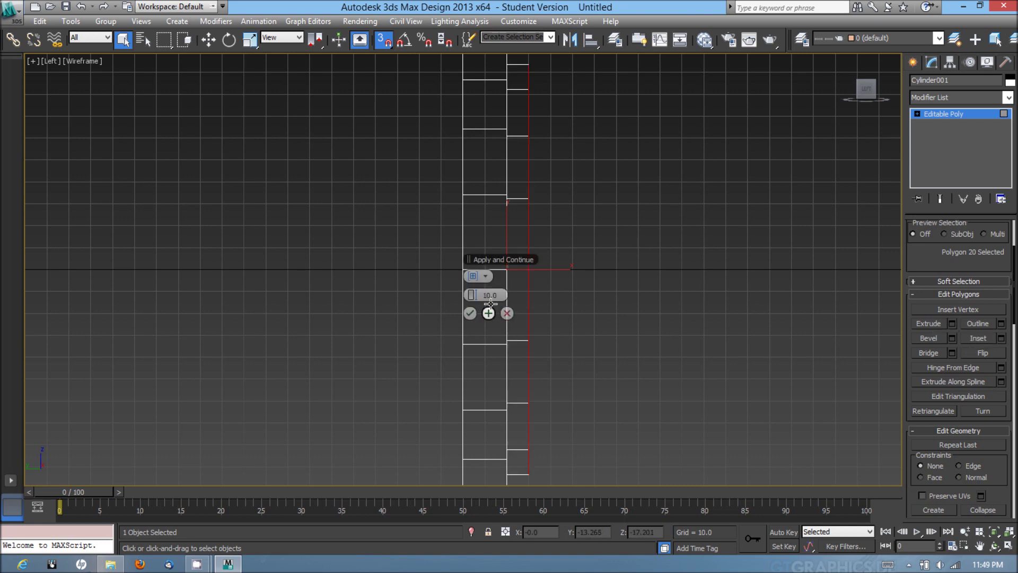
pyautogui.moveTo(500, 295); pyautogui.dragTo(473, 295)
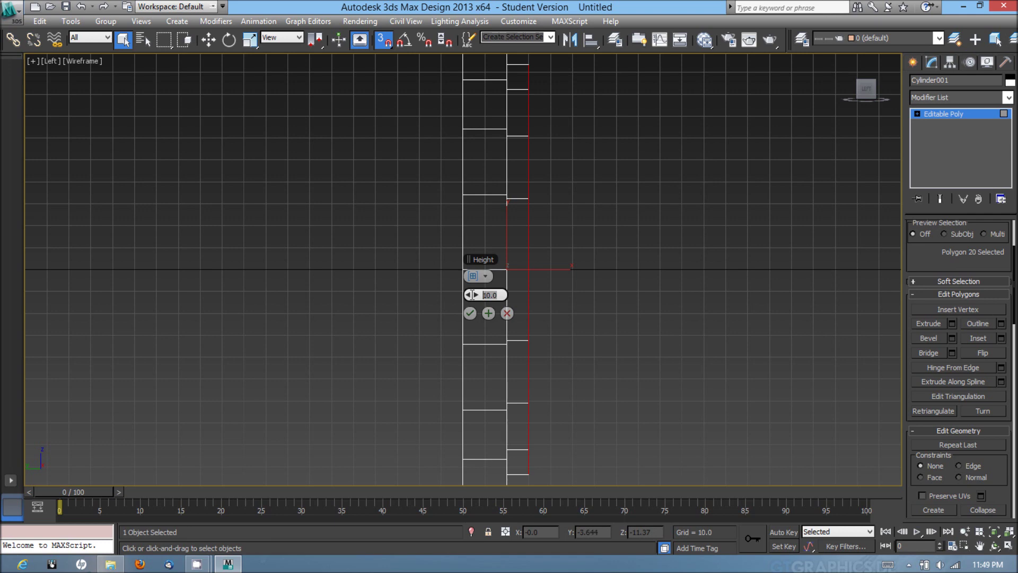
pyautogui.write('-10')
pyautogui.press('Return')
pyautogui.click(470, 313)
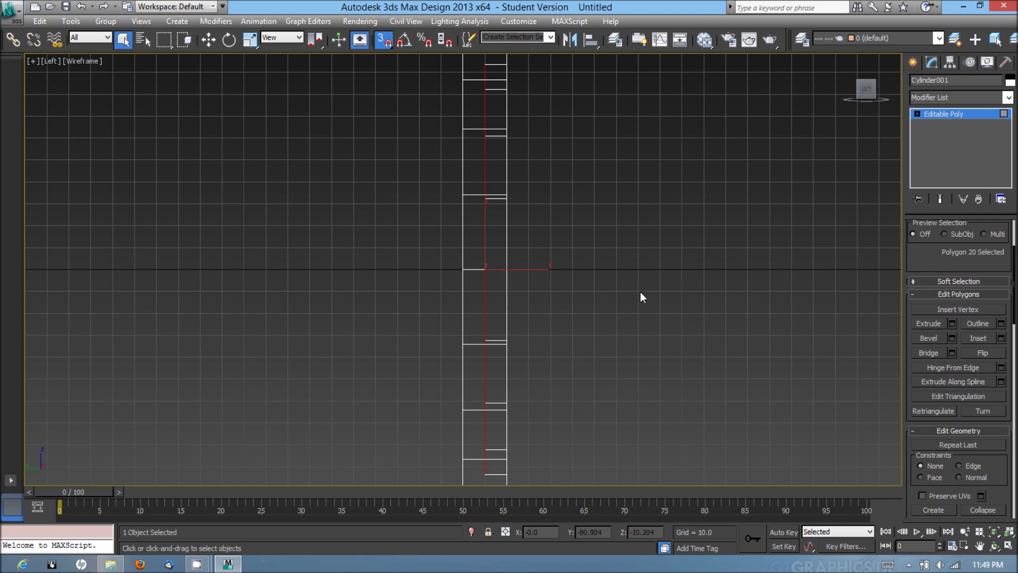
pyautogui.press('F3')
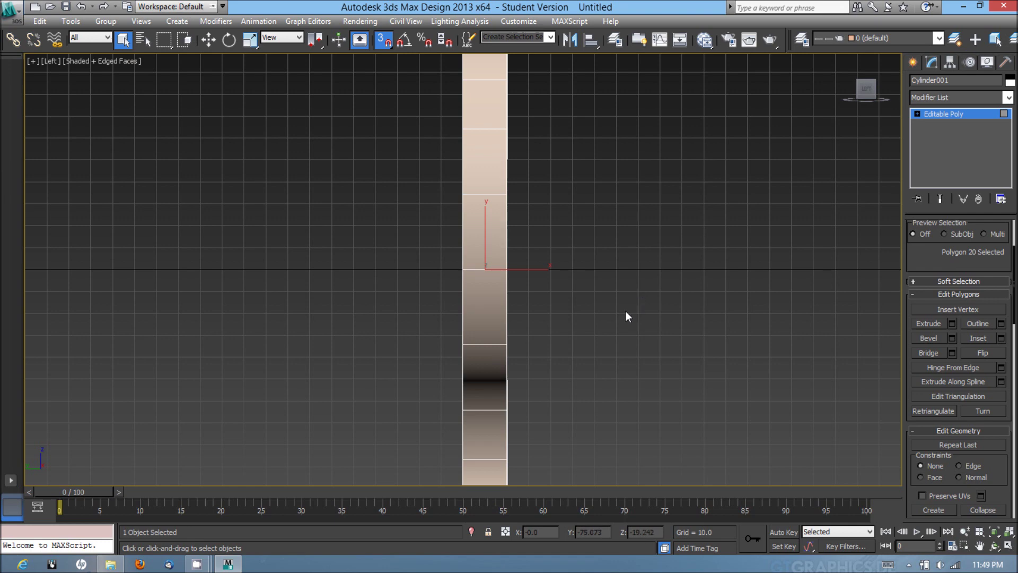
# Switch to the Front view and zoom extents to fit the whole recessed disc.
pyautogui.press('f')
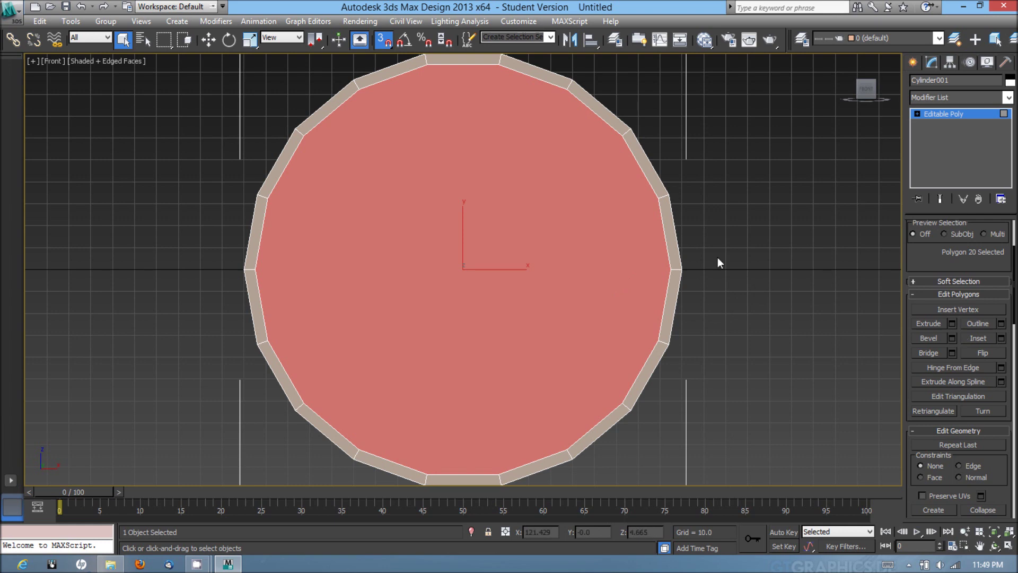
pyautogui.press('z')
pyautogui.press('z')
# Inset the recessed front face by 90, after trying 80 and 95, leaving a small centre polygon.
pyautogui.click(1001, 339)
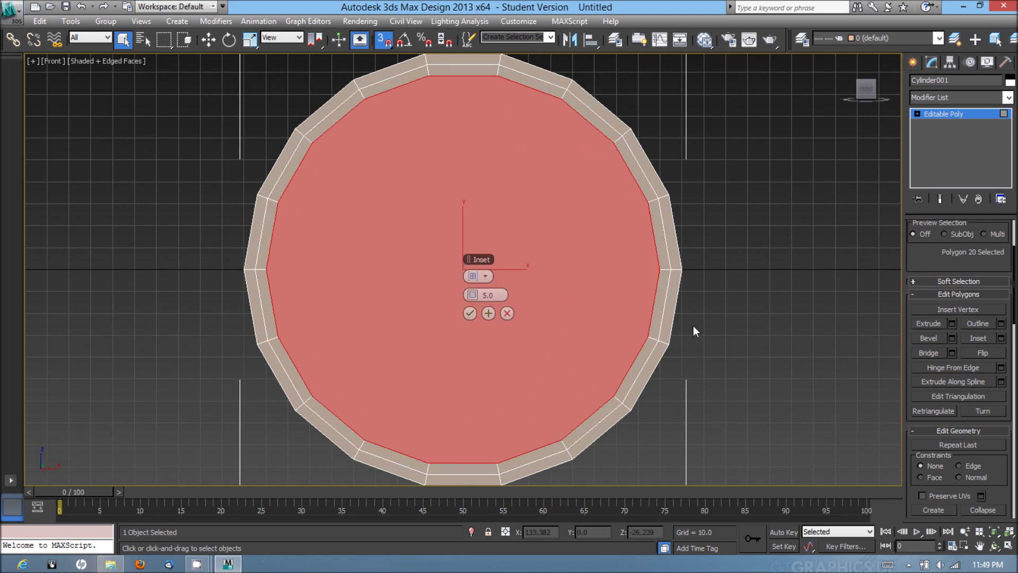
pyautogui.moveTo(475, 297); pyautogui.dragTo(644, 293)
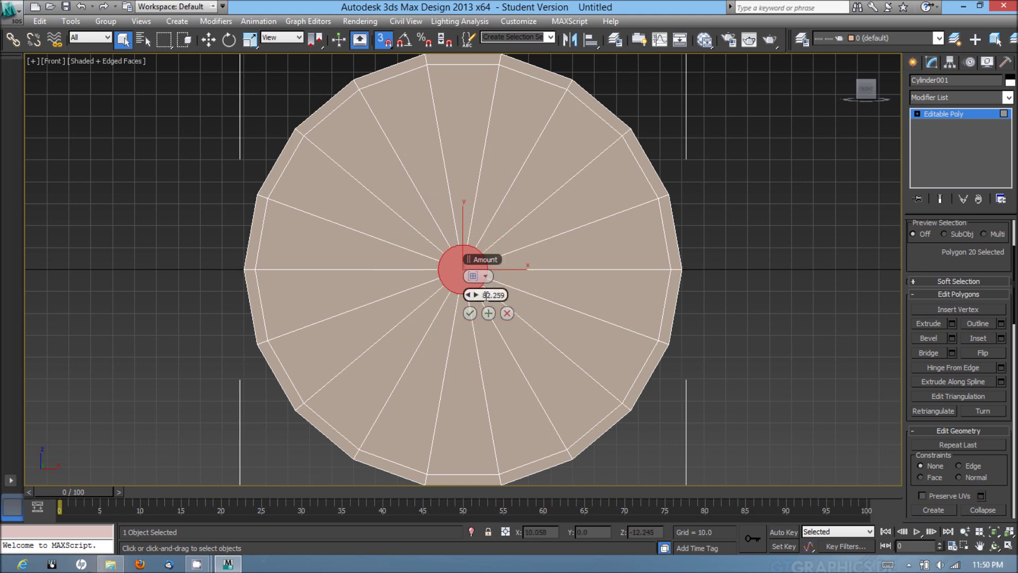
pyautogui.moveTo(485, 297); pyautogui.dragTo(485, 295)
pyautogui.doubleClick(485, 295)
pyautogui.write('80')
pyautogui.press('Return')
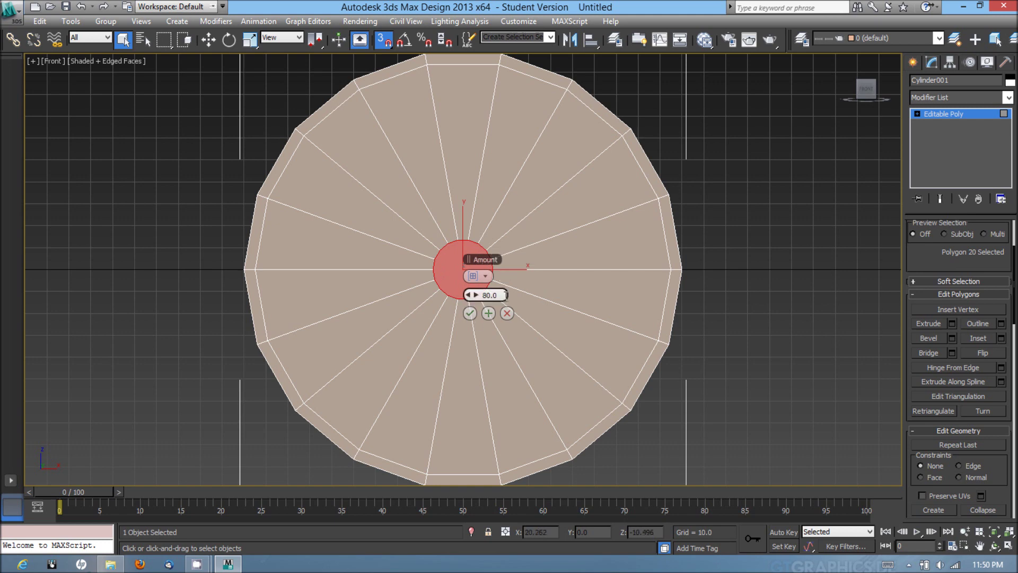
pyautogui.doubleClick(505, 294)
pyautogui.write('95')
pyautogui.press('Return')
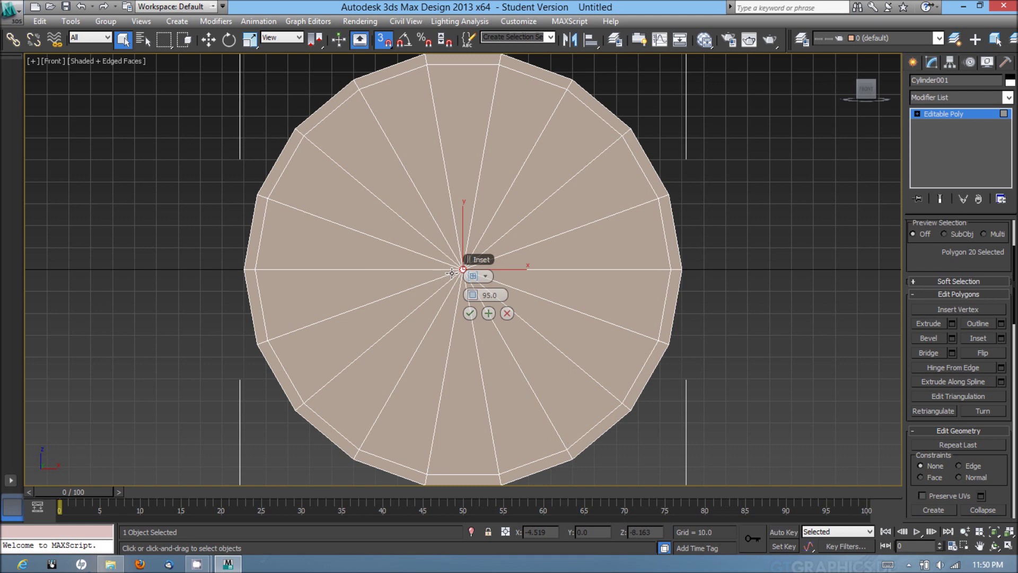
pyautogui.scroll(8, 451, 273)
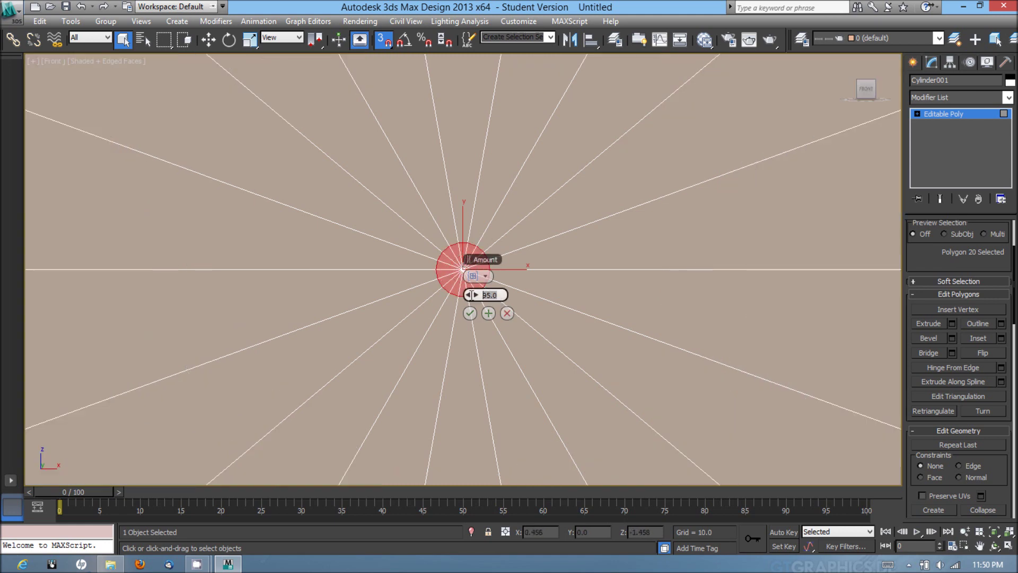
pyautogui.moveTo(469, 294); pyautogui.dragTo(462, 294)
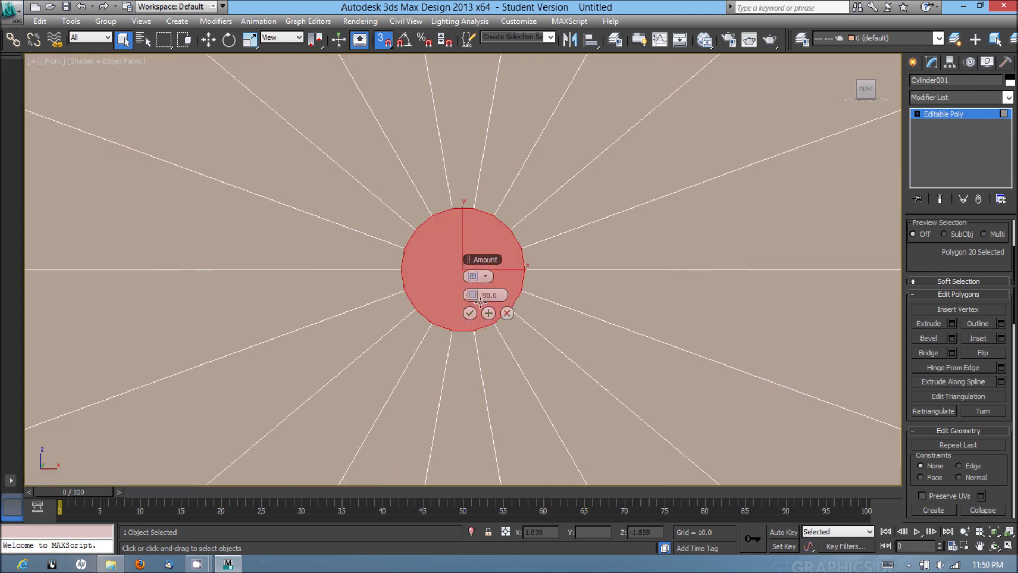
pyautogui.click(470, 313)
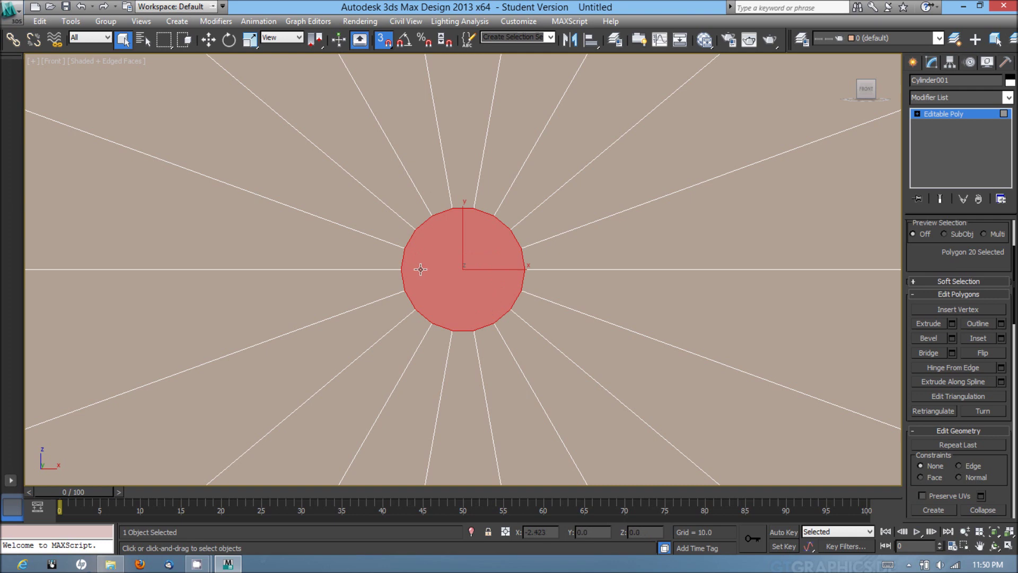
pyautogui.press('l')
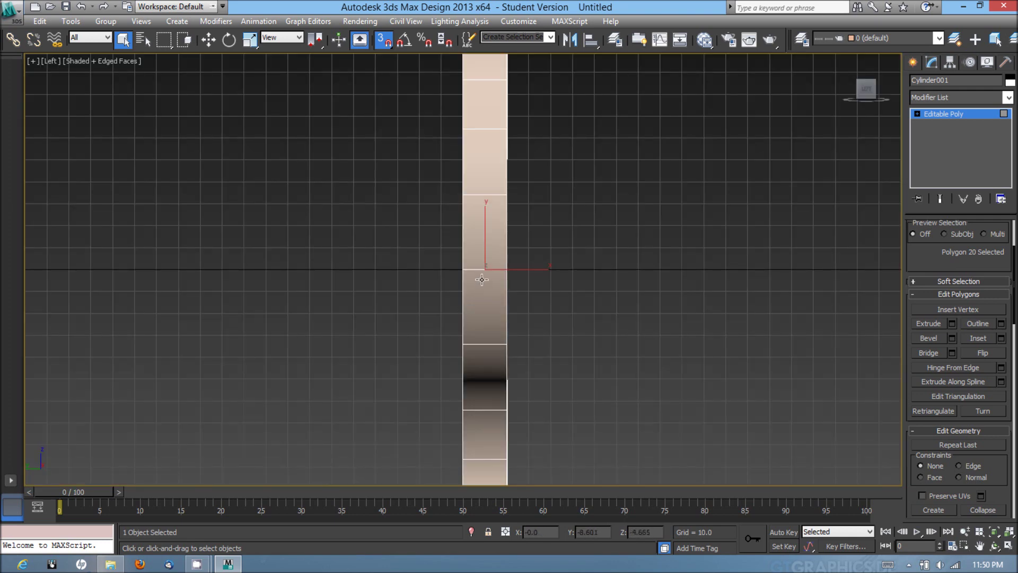
# In wireframe, extrude the small centre polygon by -10 into the disc, then deselect it.
pyautogui.press('F3')
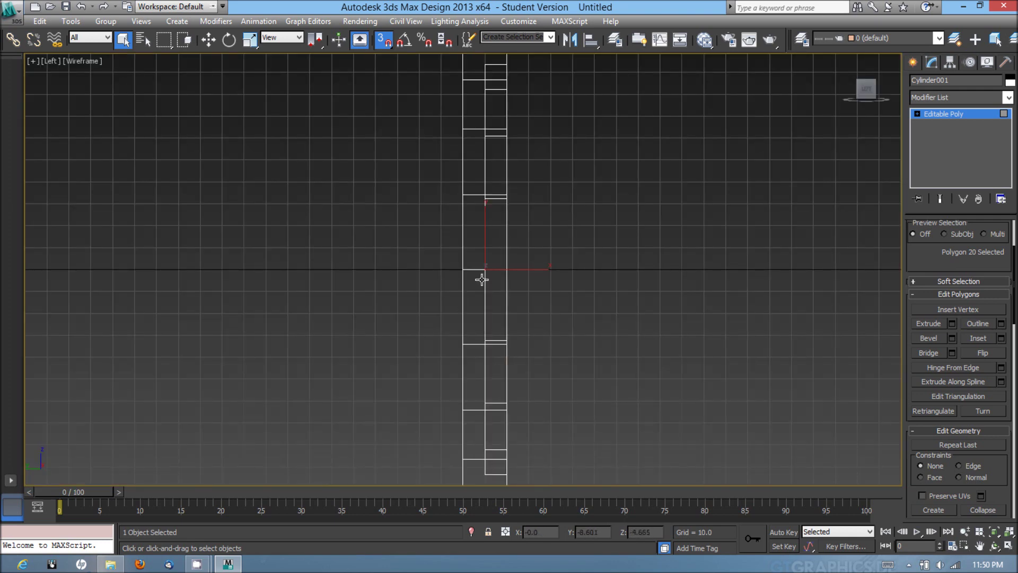
pyautogui.click(951, 324)
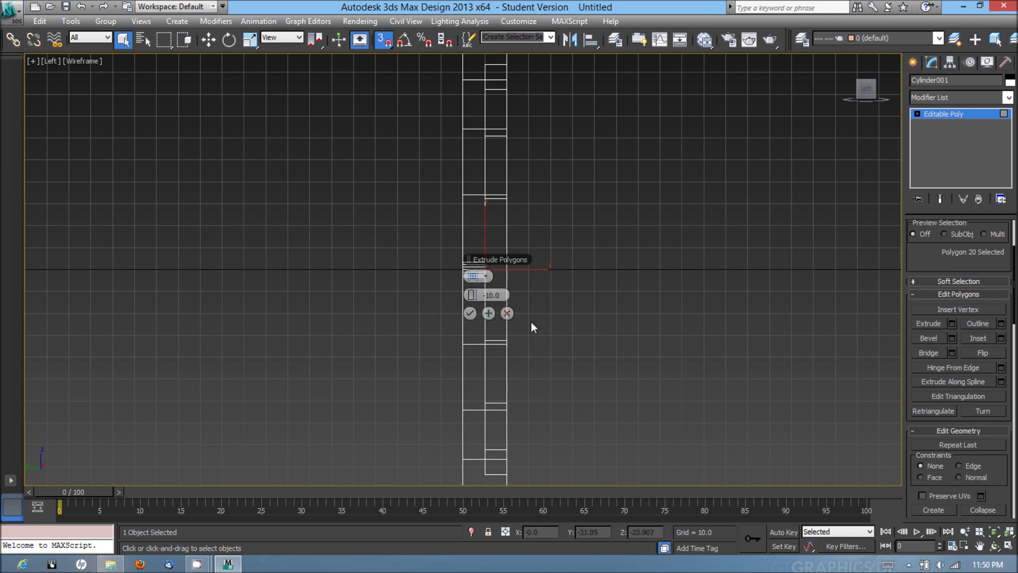
pyautogui.scroll(5, 530, 321)
pyautogui.scroll(2, 455, 316)
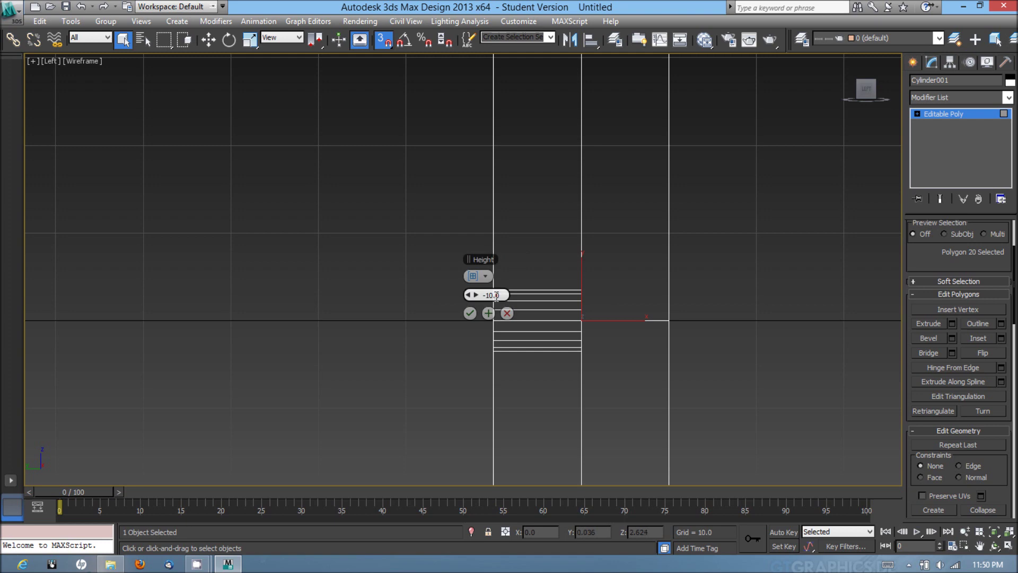
pyautogui.click(469, 313)
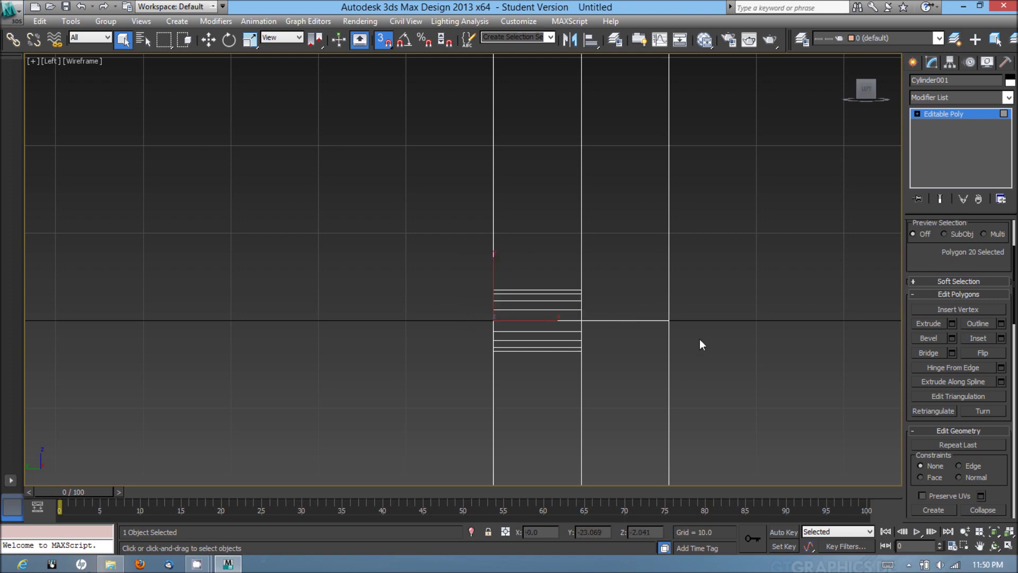
pyautogui.scroll(-4, 609, 310)
pyautogui.scroll(2, 583, 309)
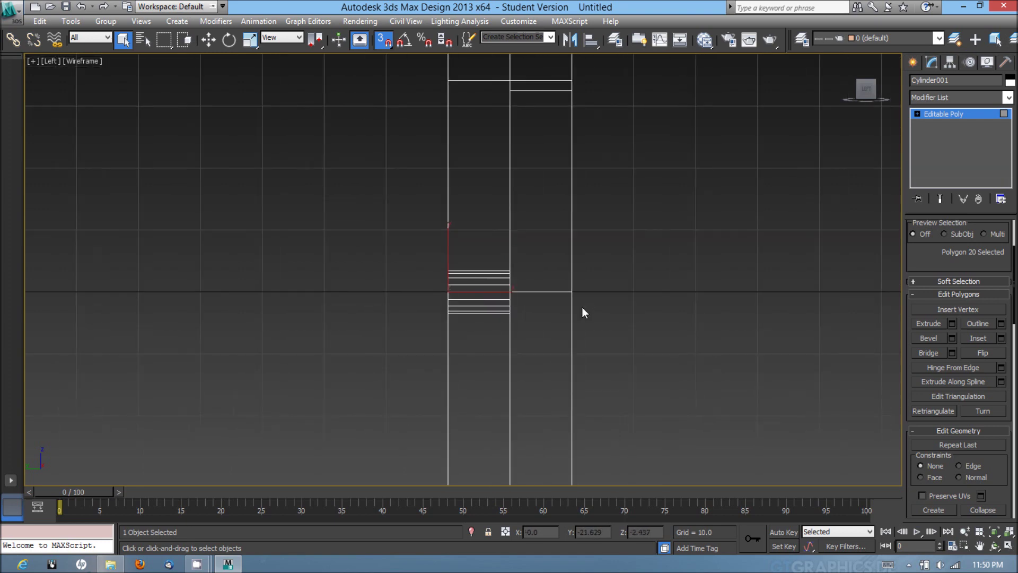
pyautogui.click(753, 310)
# Switch the Left viewport back to Shaded + Edged Faces to show the stepped centre recess.
pyautogui.moveTo(197, 564)
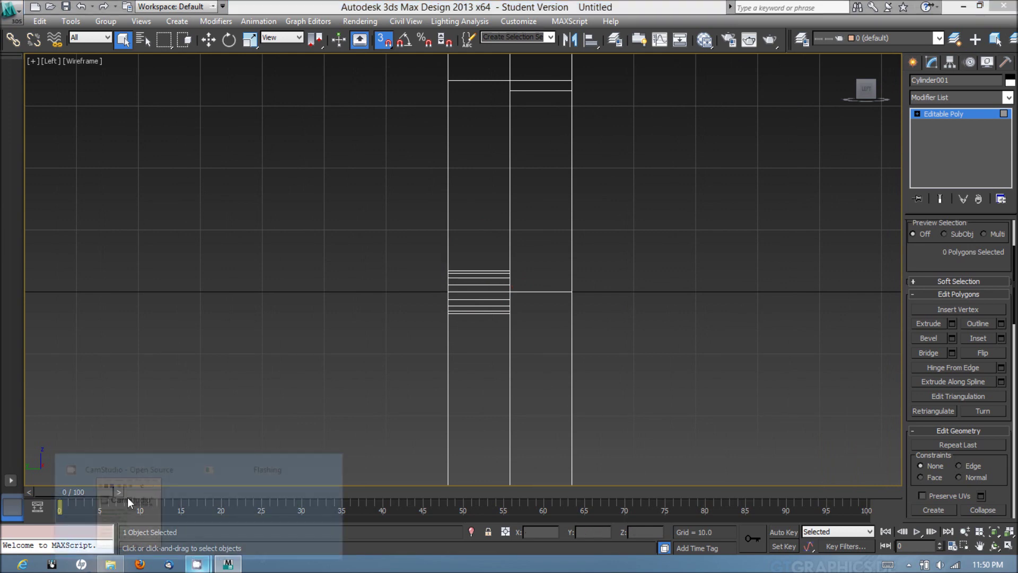
pyautogui.click(127, 498)
pyautogui.click(159, 170)
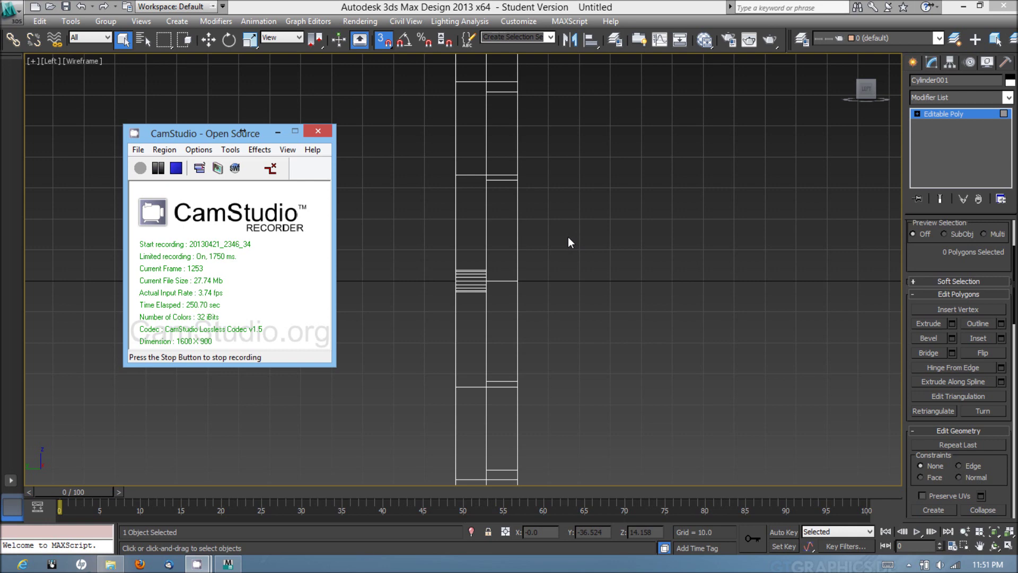
pyautogui.click(605, 183)
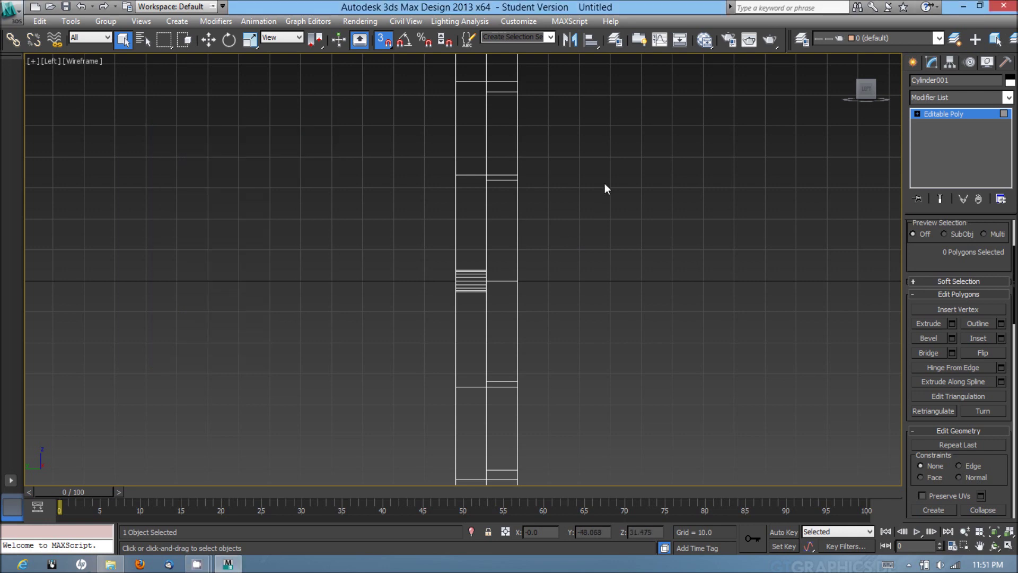
pyautogui.press('F3')
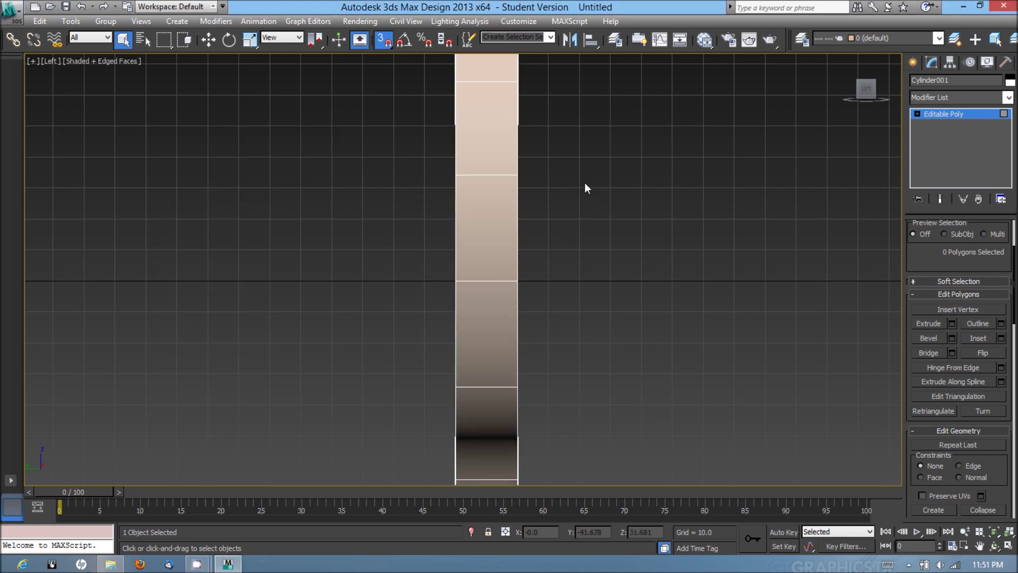
# Orbit into a Perspective view to inspect the recessed face and central bolt hole.
pyautogui.keyDown('alt'); pyautogui.moveTo(595, 202); pyautogui.dragTo(498, 202, button='middle'); pyautogui.keyUp('alt')
pyautogui.press('p')
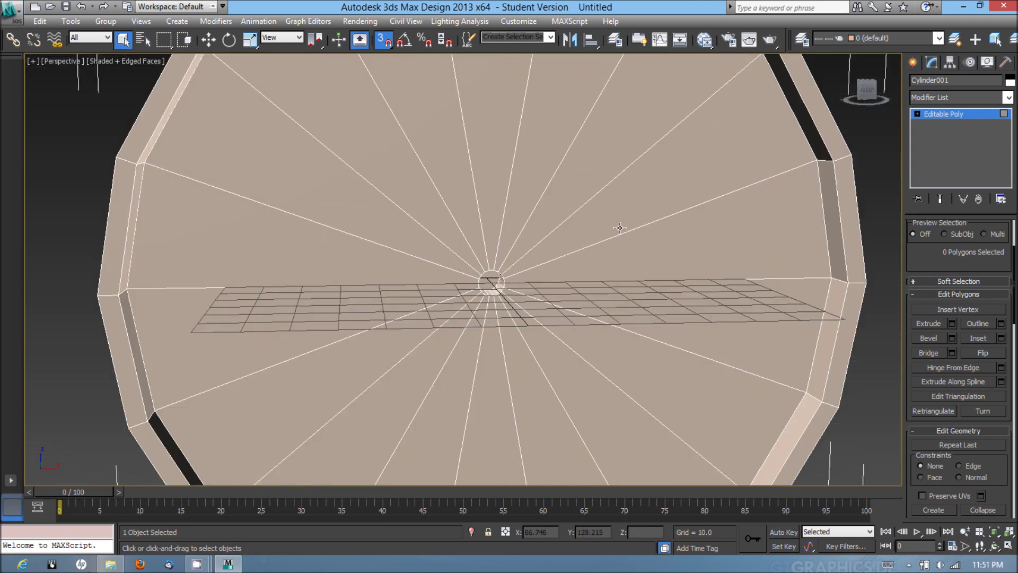
pyautogui.moveTo(615, 228)
pyautogui.keyDown('alt'); pyautogui.mouseDown(button='middle')
pyautogui.moveTo(570, 243)
pyautogui.moveTo(626, 233)
pyautogui.moveTo(391, 237)
pyautogui.moveTo(720, 240)
pyautogui.moveTo(609, 227)
pyautogui.mouseUp(button='middle'); pyautogui.keyUp('alt')
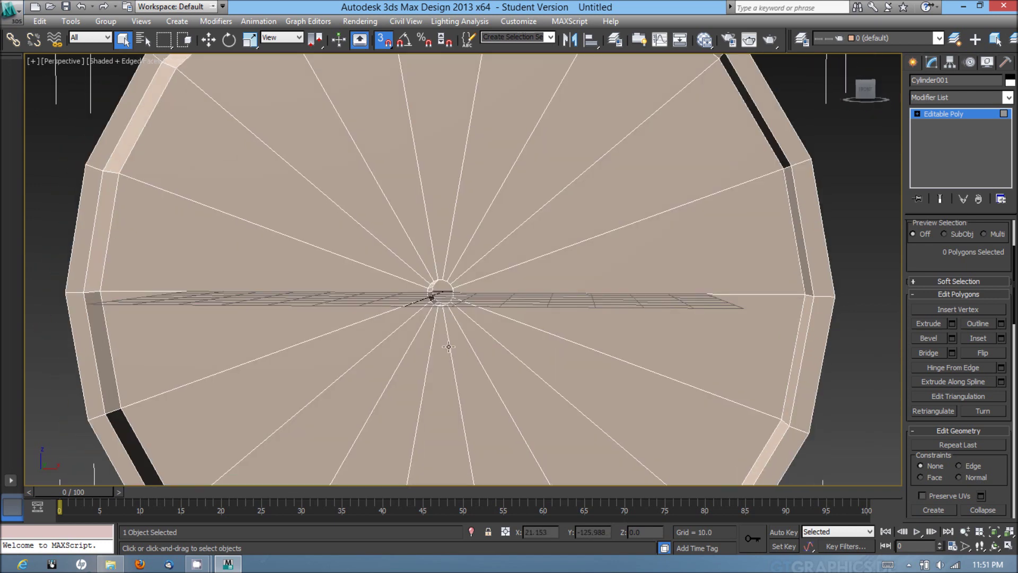
pyautogui.click(205, 566)
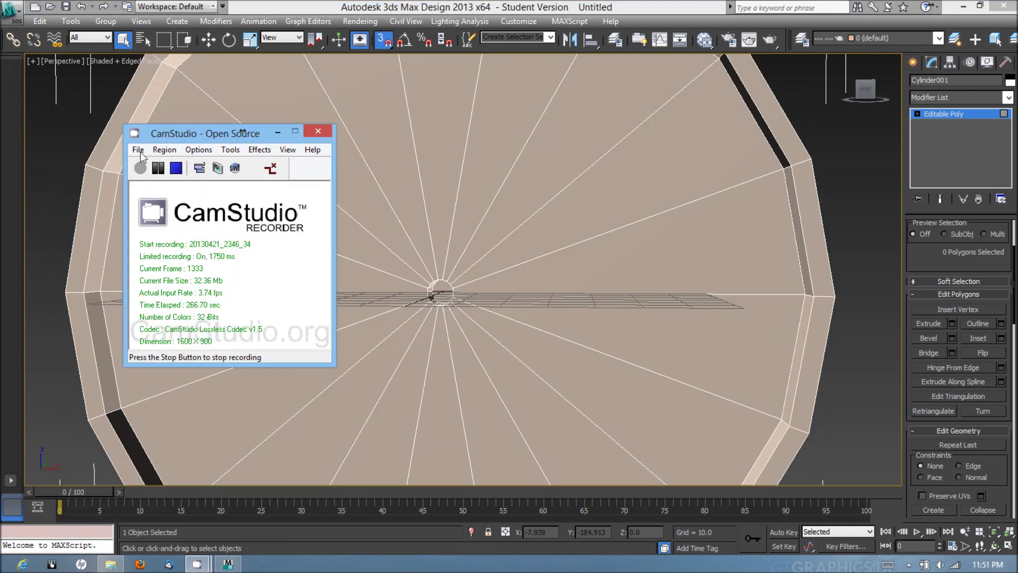